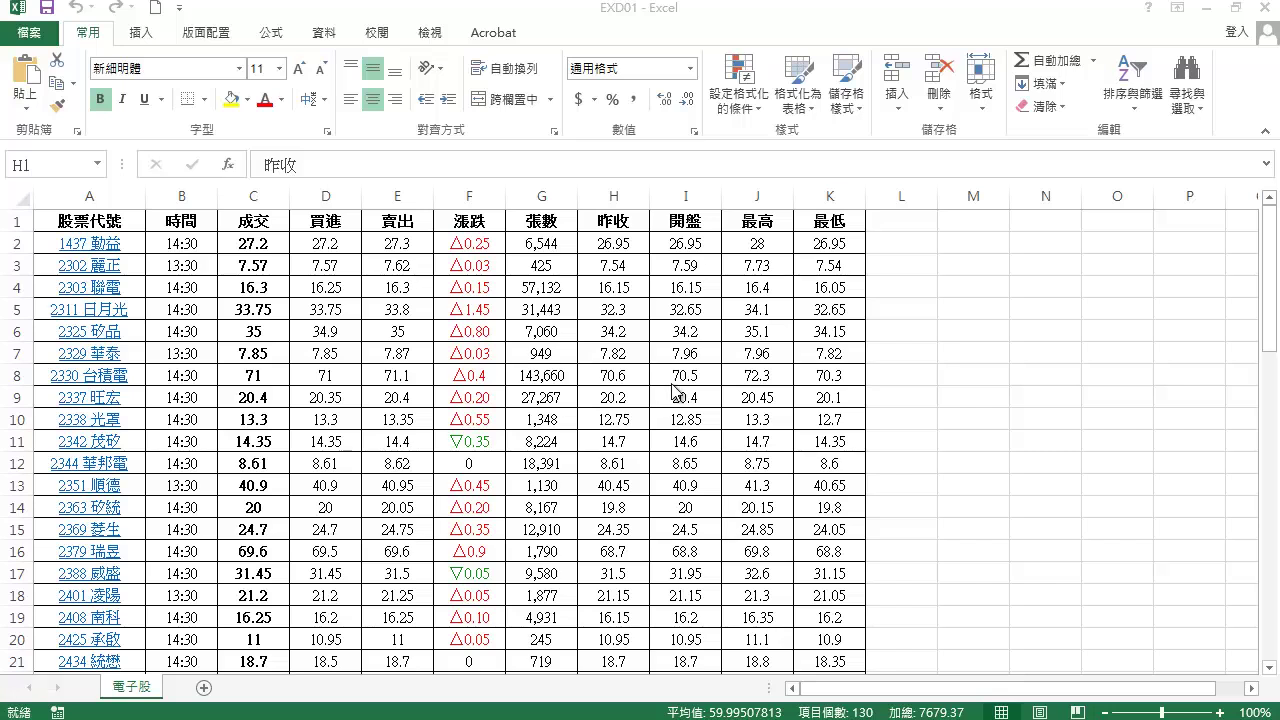
# - Cut the 昨收 and 開盤 columns (H:I) and insert them before 成交 at column C
pyautogui.click(632, 195)
pyautogui.hotkey('shift', 'Right')
pyautogui.click(632, 194)
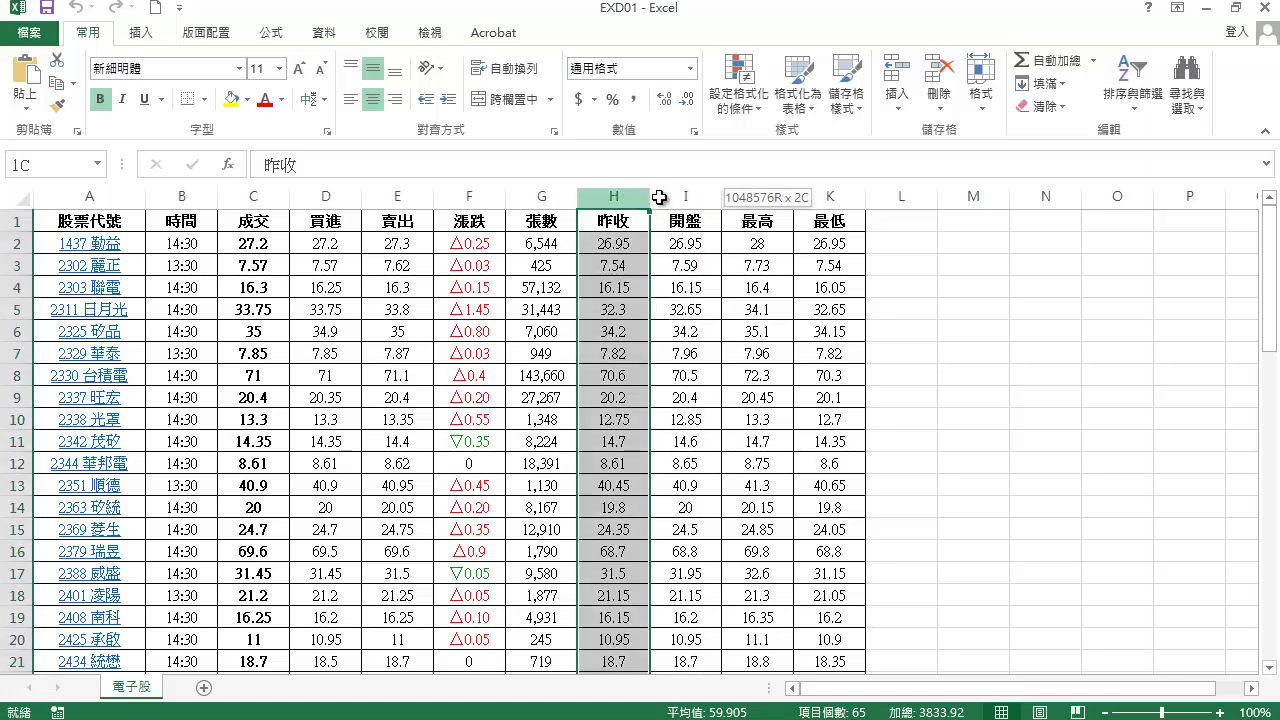
pyautogui.moveTo(636, 200); pyautogui.dragTo(713, 195)
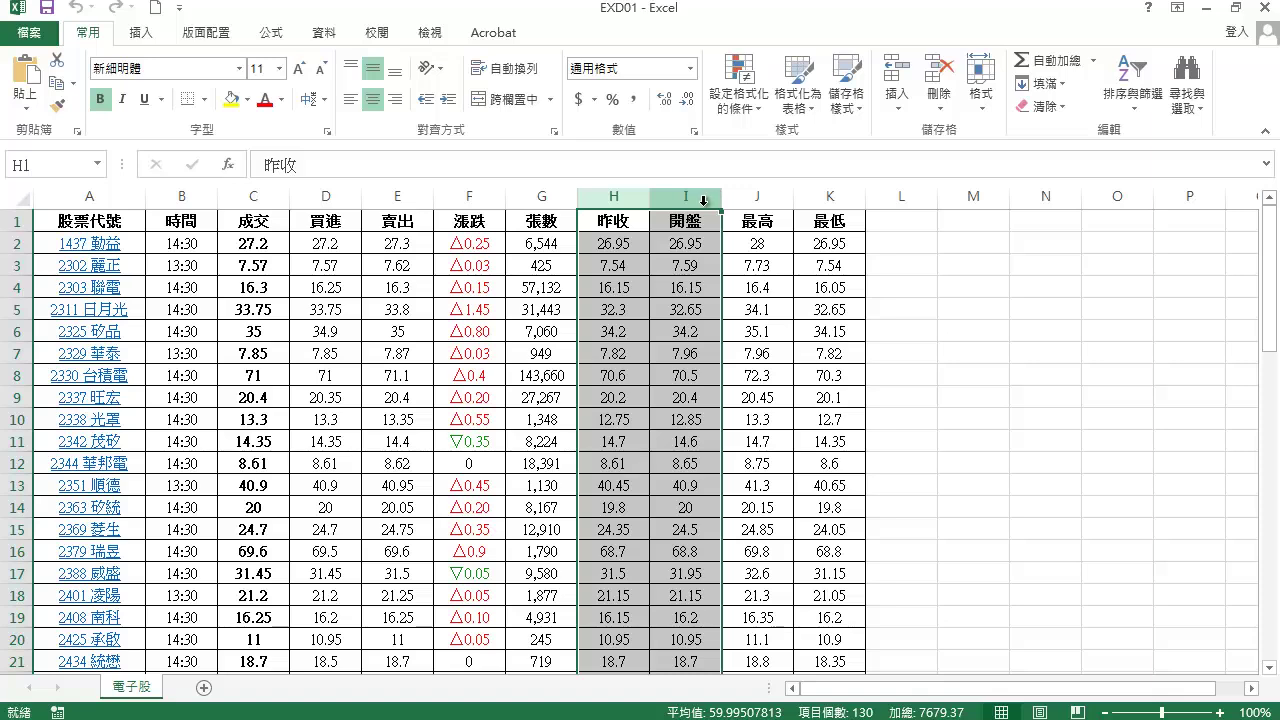
pyautogui.rightClick(703, 200)
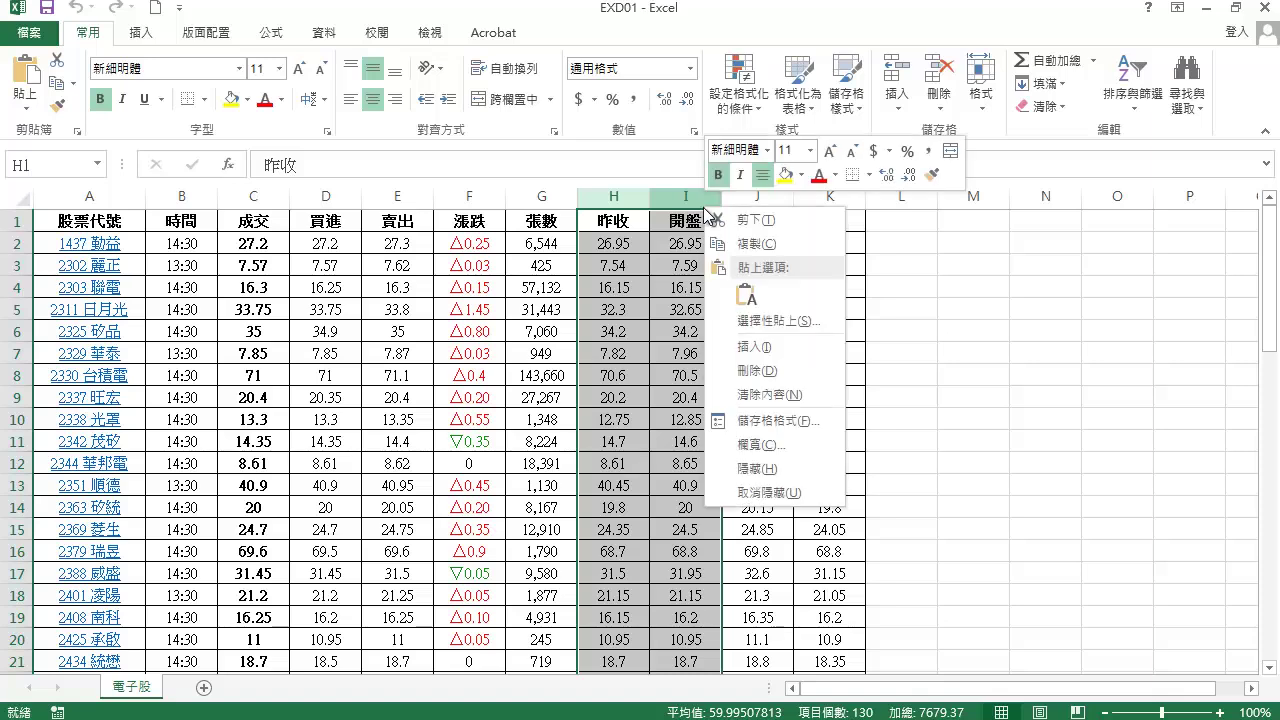
pyautogui.click(766, 222)
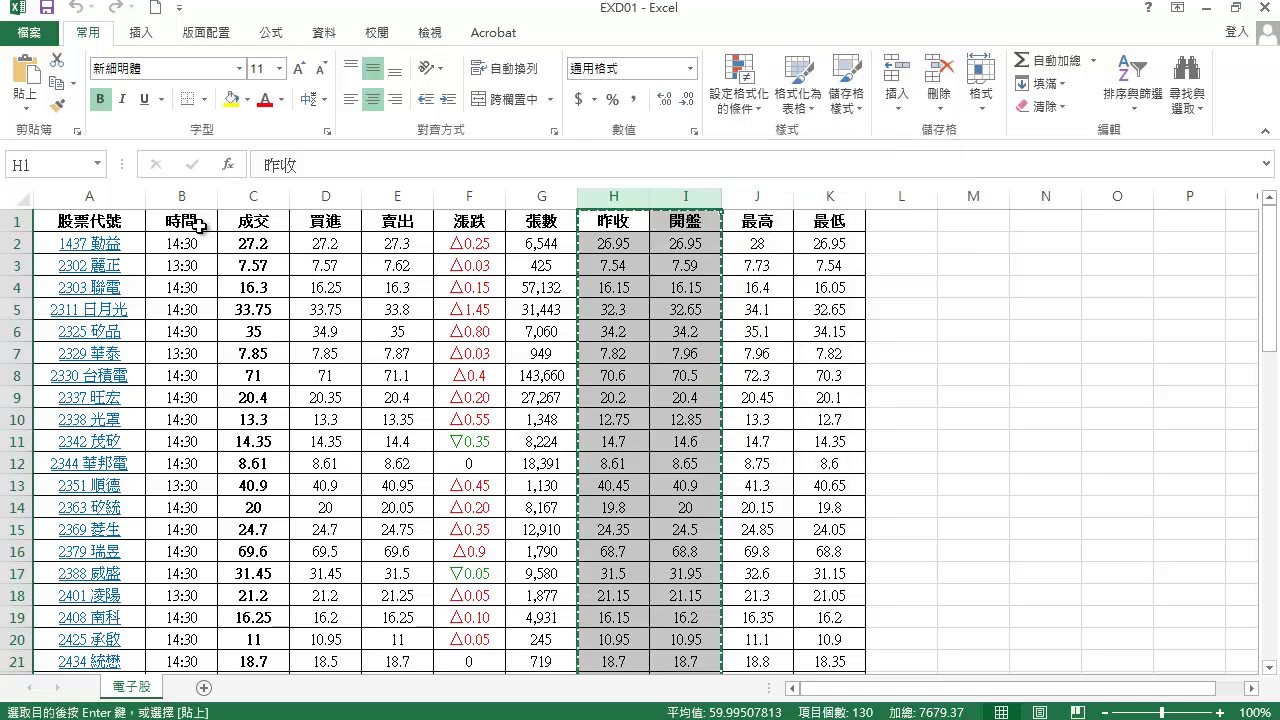
pyautogui.click(263, 196)
pyautogui.rightClick(263, 197)
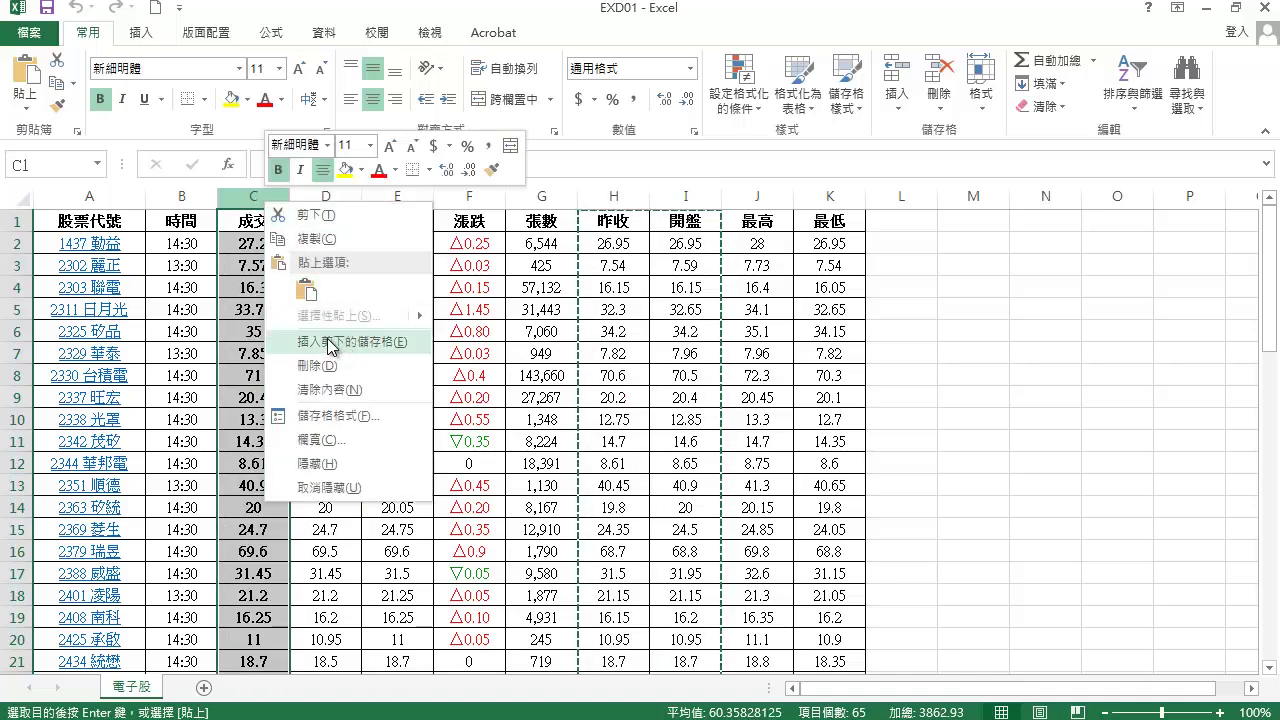
pyautogui.click(400, 342)
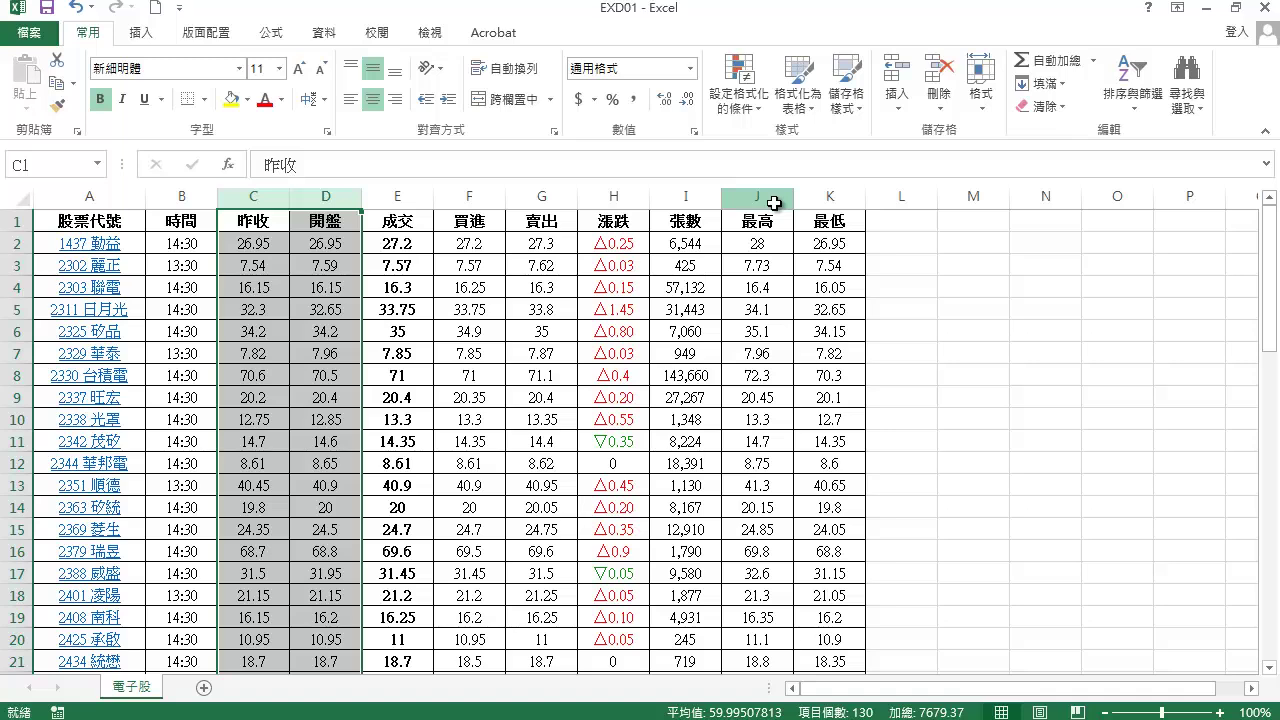
# - Cut 最高 and 最低 (J:K) and insert them before 買進, into columns F:G
pyautogui.moveTo(774, 203); pyautogui.dragTo(834, 199)
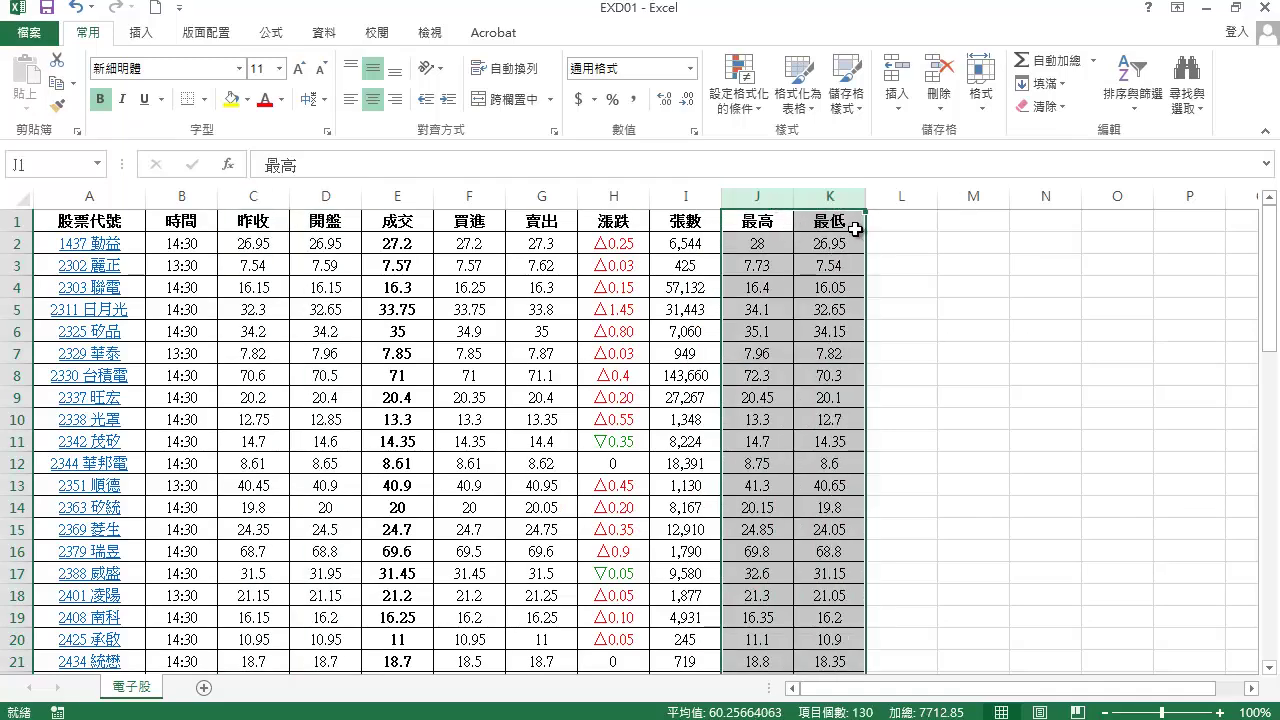
pyautogui.rightClick(856, 229)
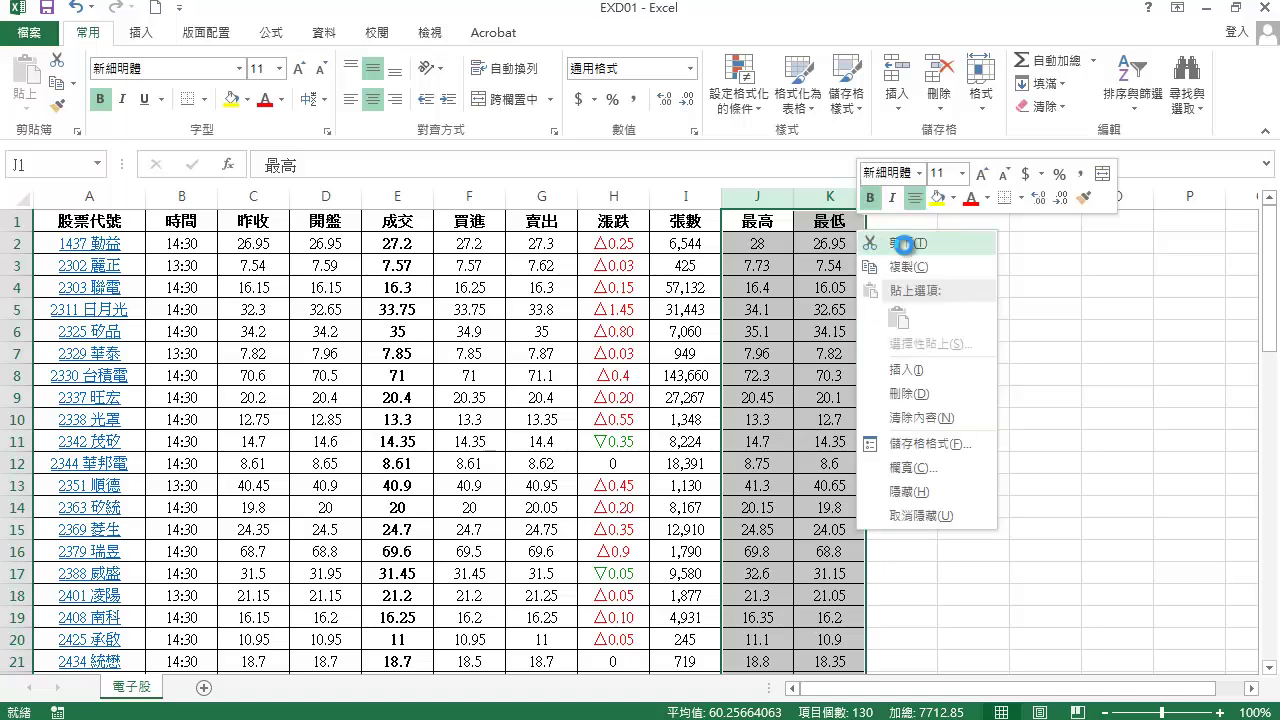
pyautogui.click(904, 245)
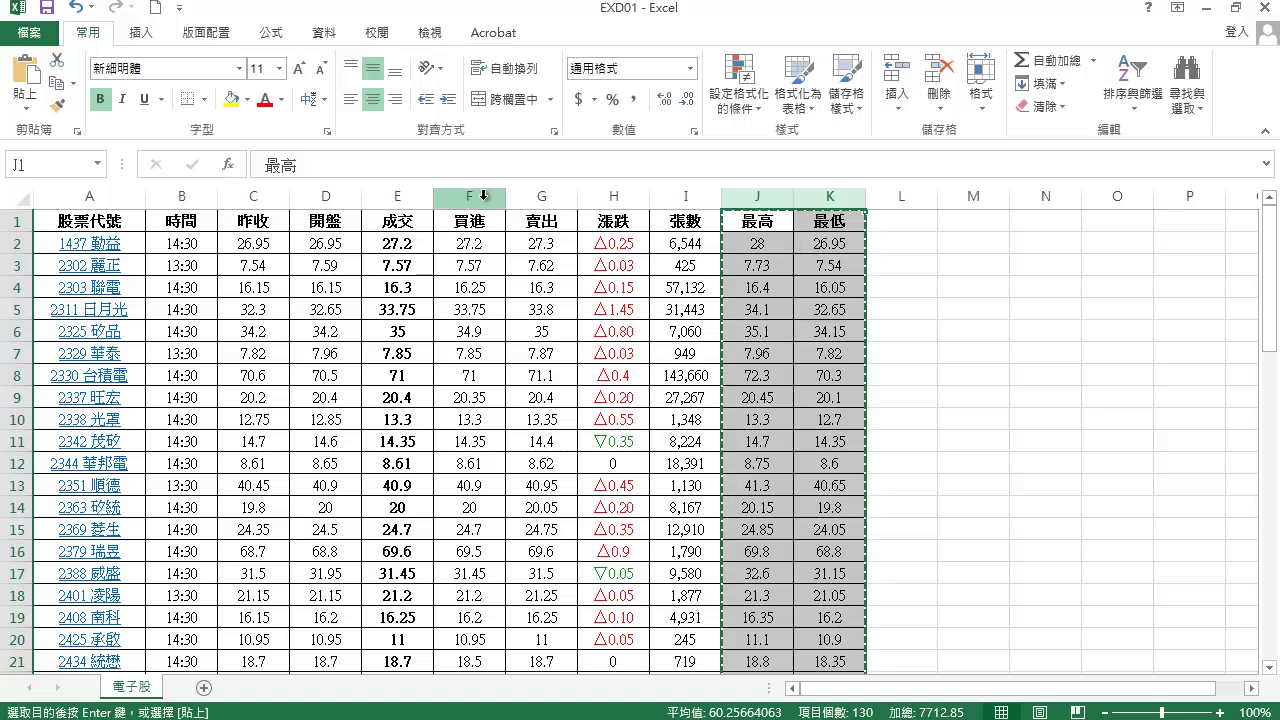
pyautogui.click(483, 195)
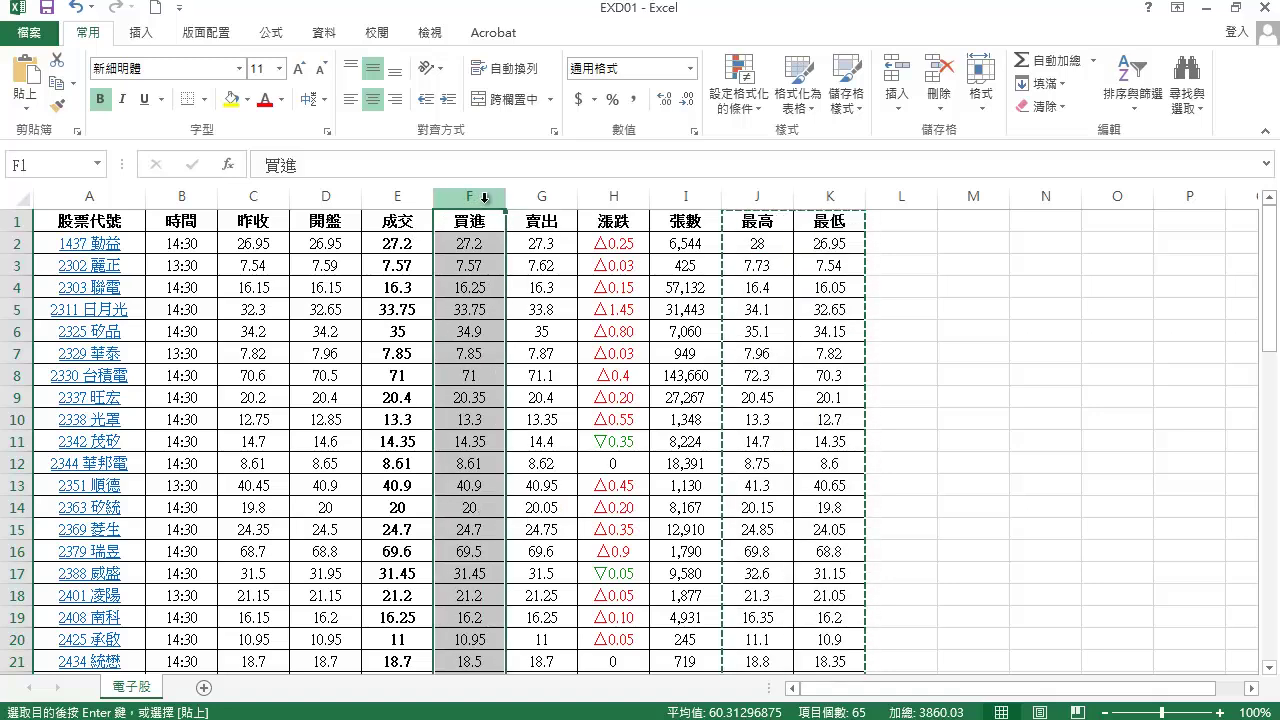
pyautogui.rightClick(483, 197)
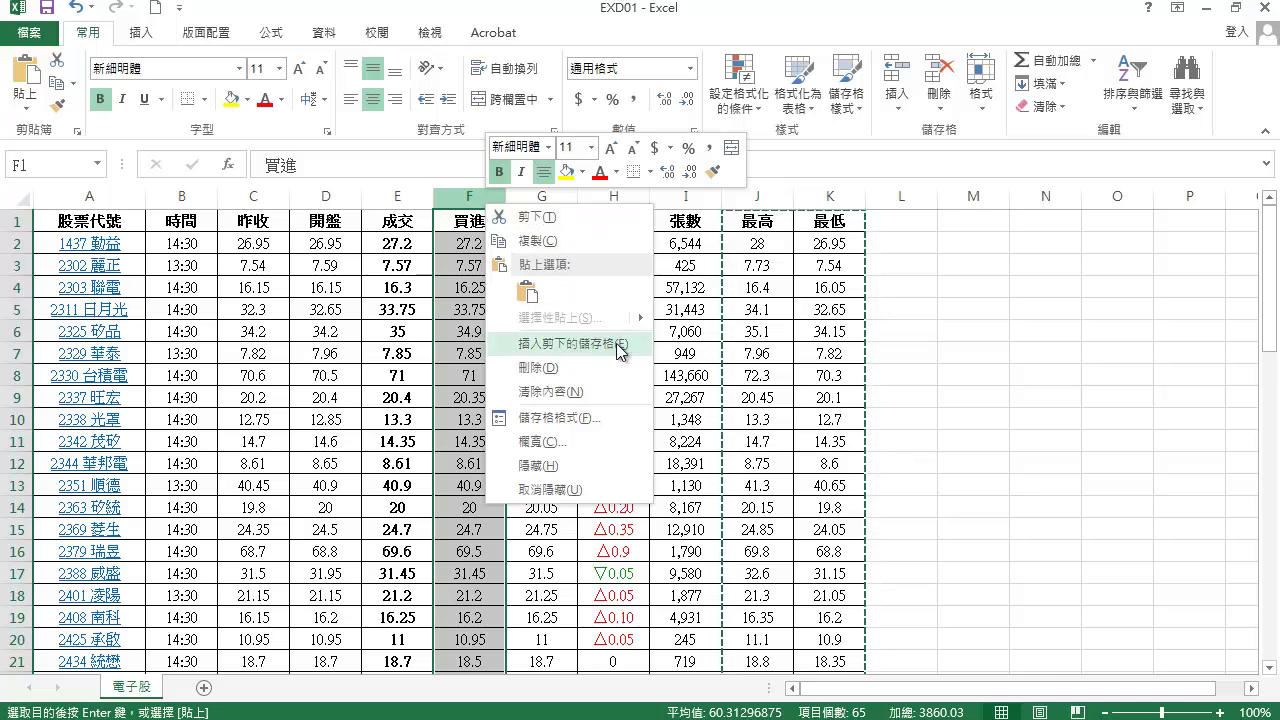
pyautogui.click(620, 348)
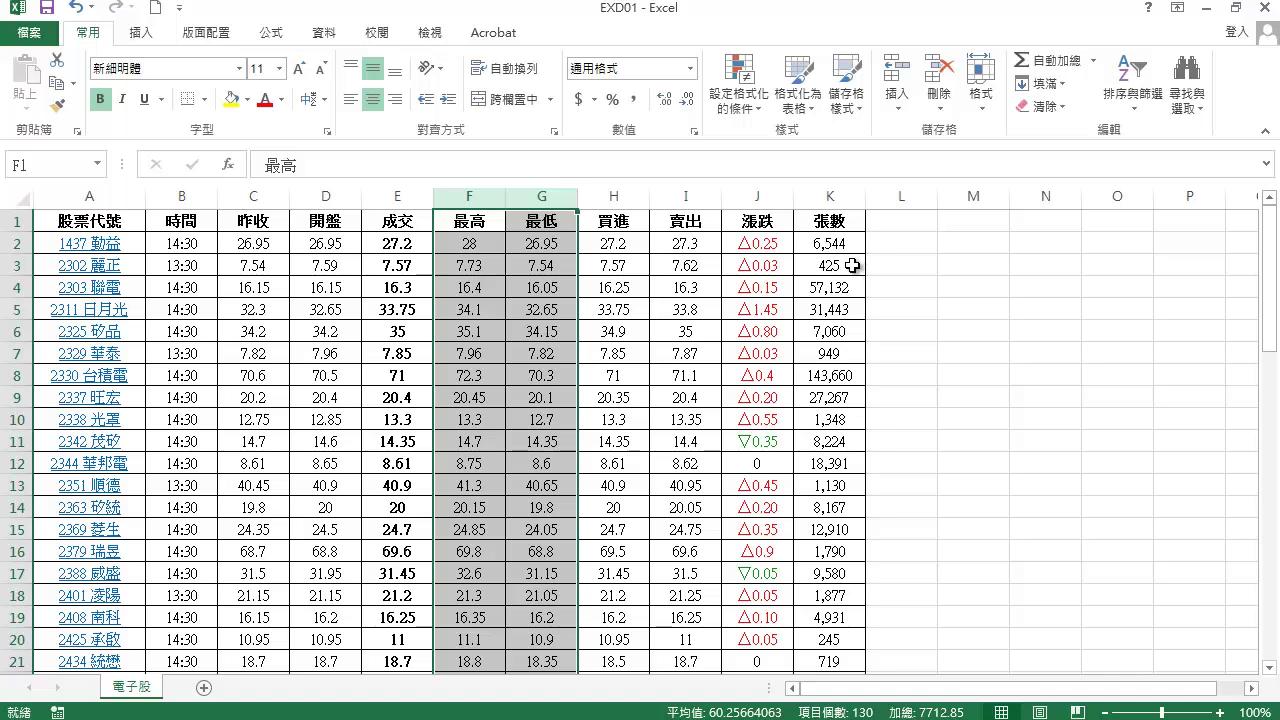
# - Paste the header 昨收開盤與成交比較 into L1 and wrap its text
pyautogui.click(916, 220)
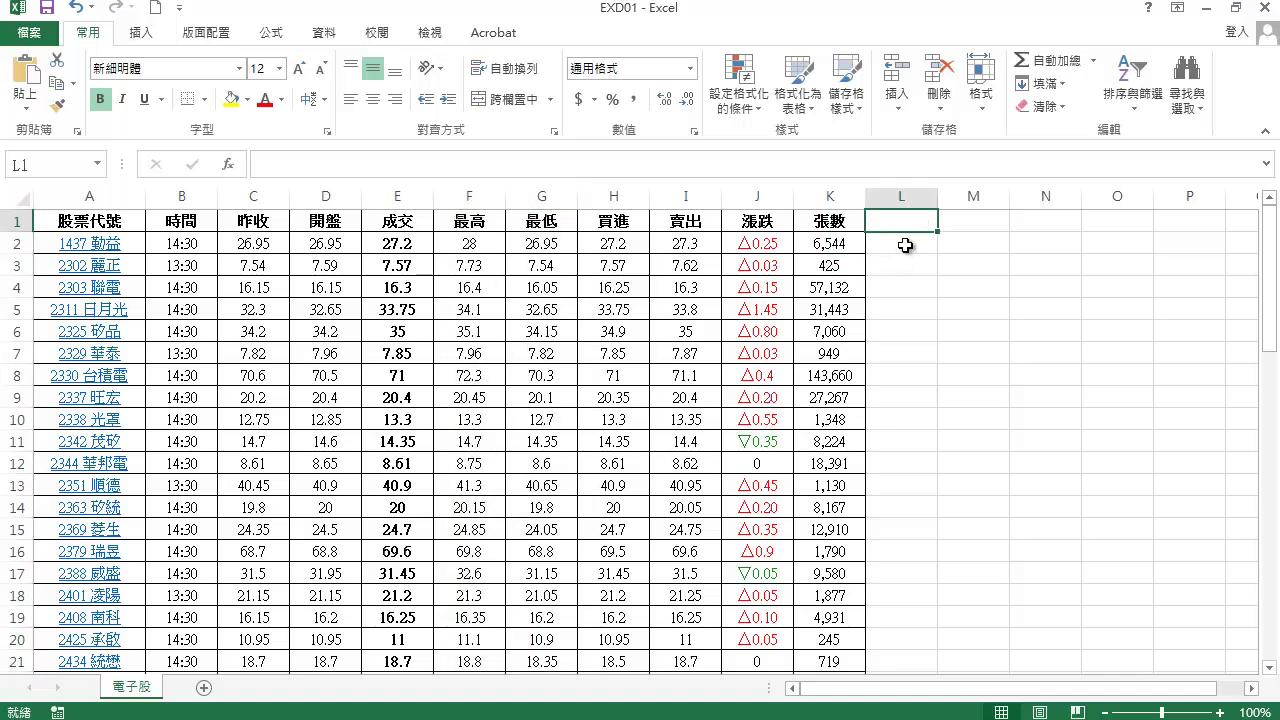
pyautogui.hotkey('ctrl', 'v')
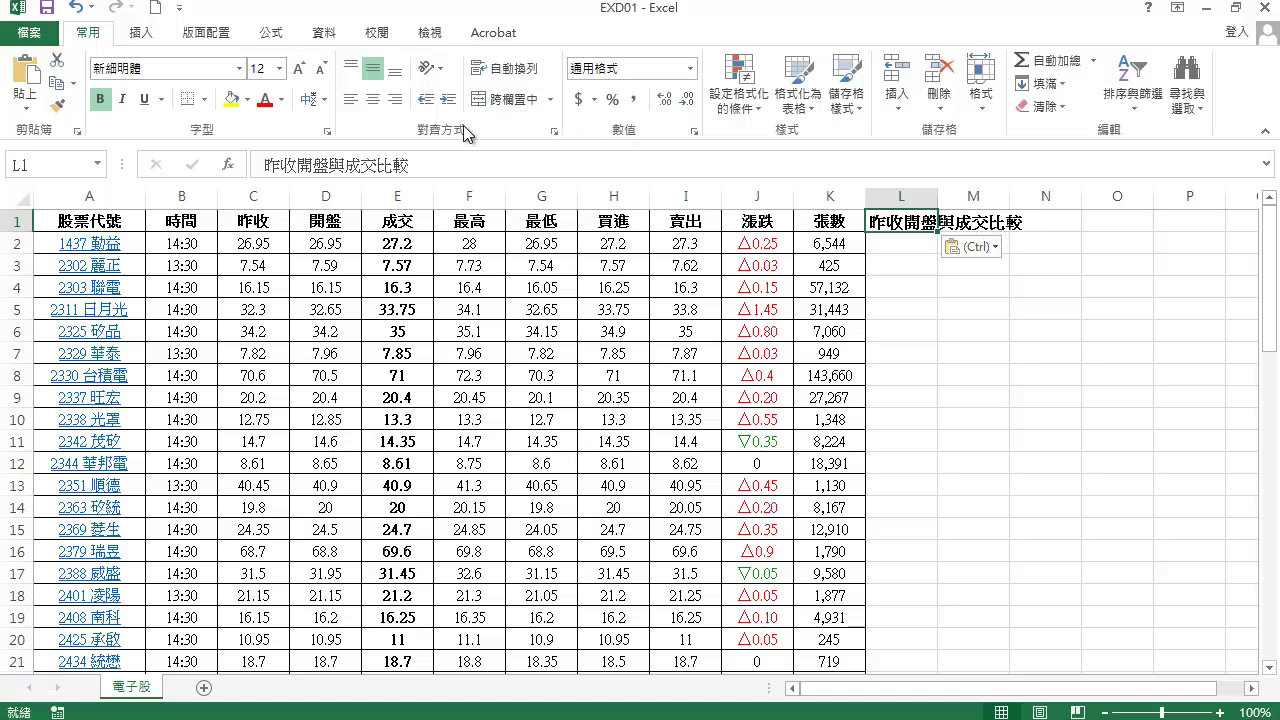
pyautogui.click(527, 79)
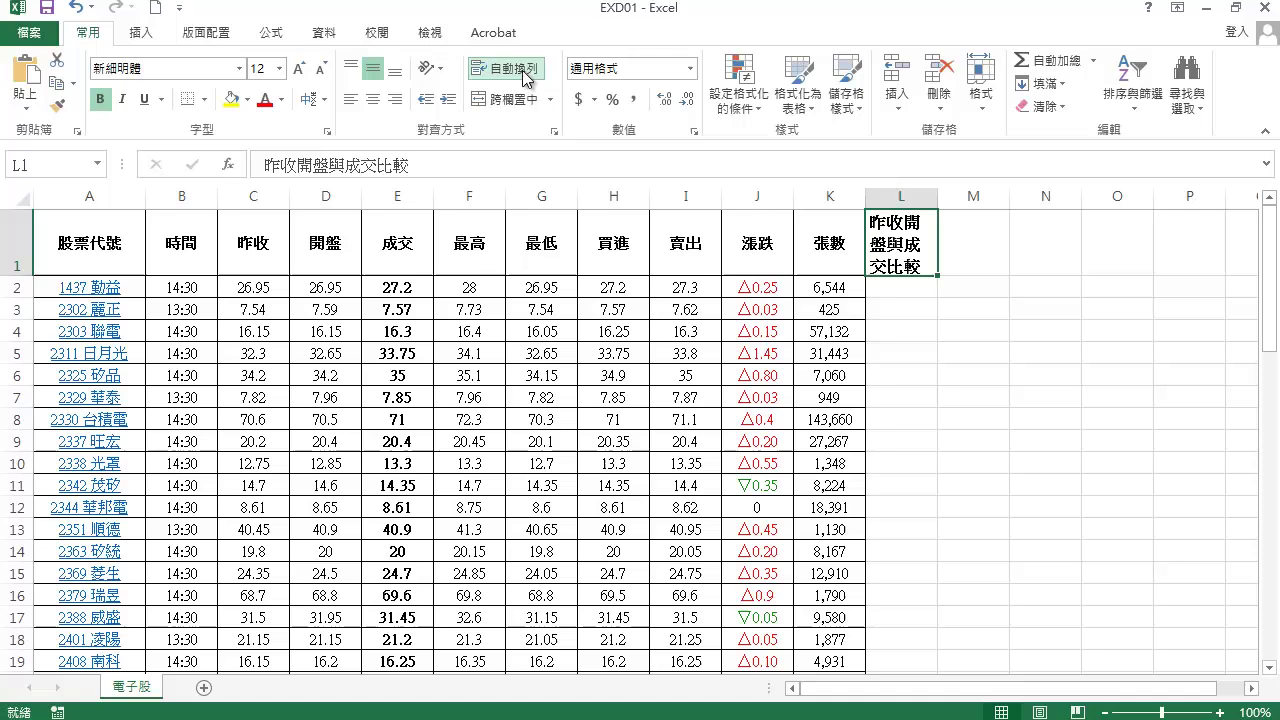
# - Set the width of column L to 15
pyautogui.click(922, 197)
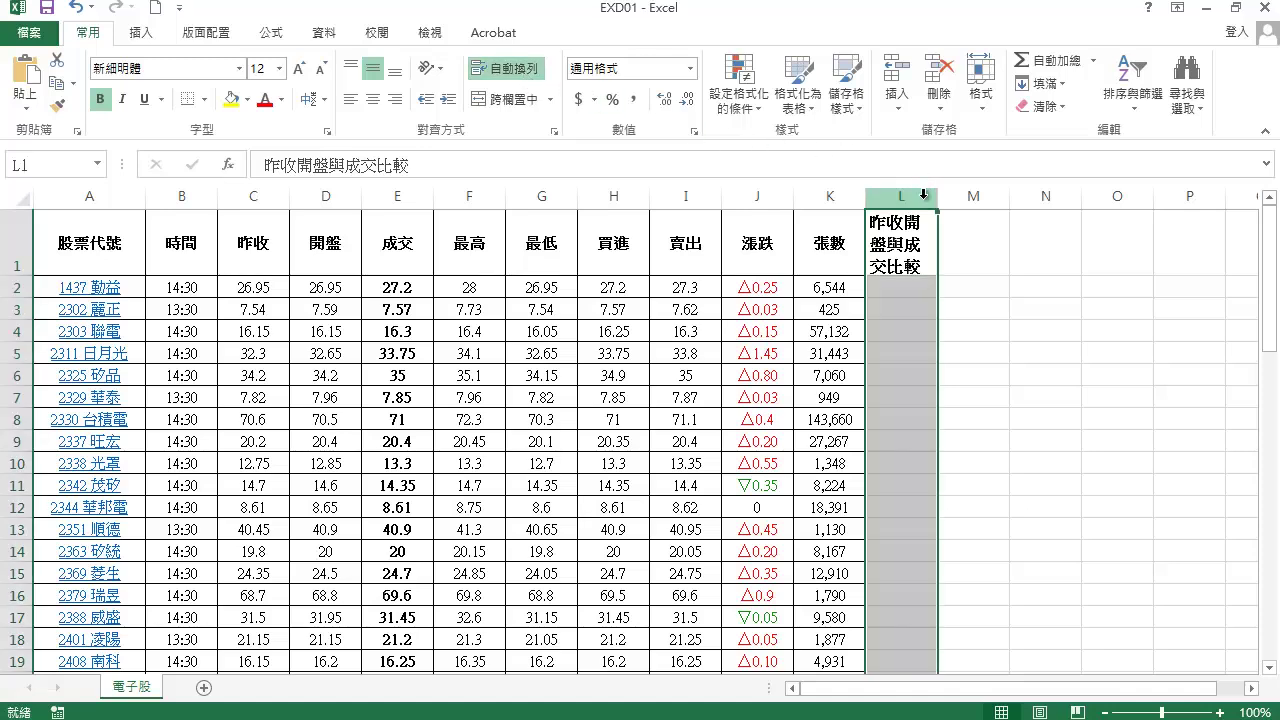
pyautogui.rightClick(923, 196)
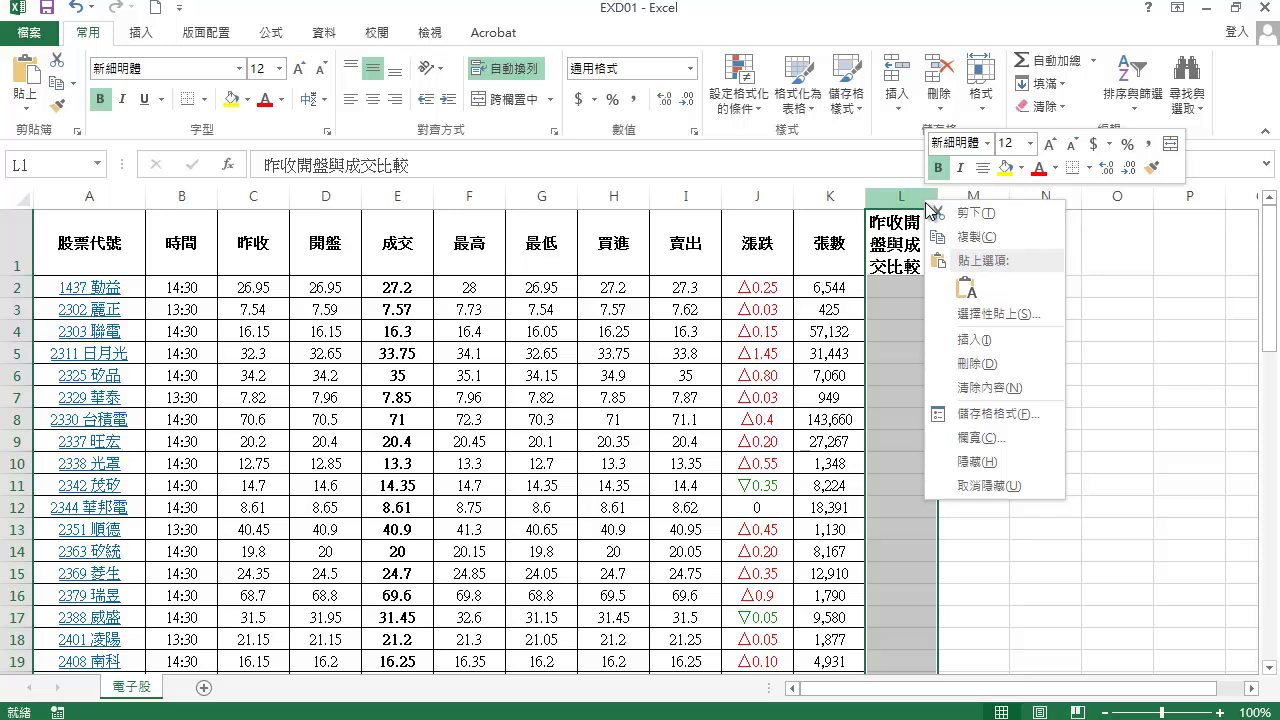
pyautogui.click(989, 438)
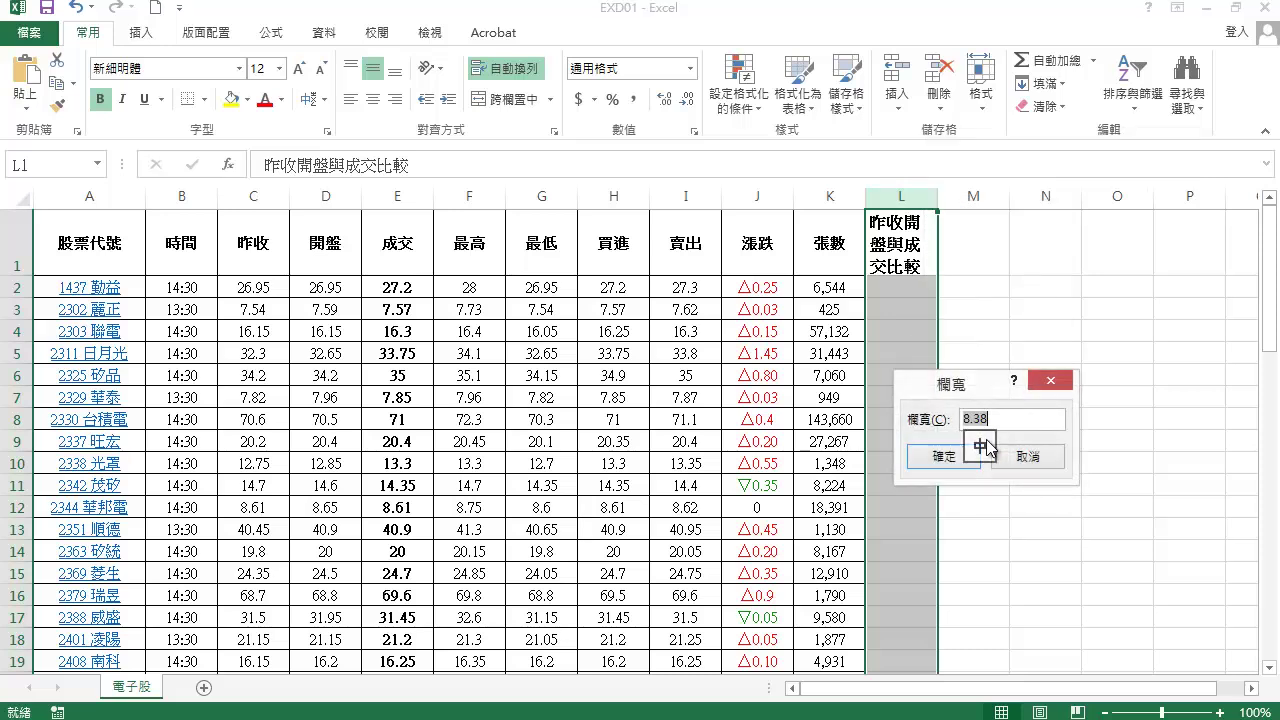
pyautogui.write('15')
pyautogui.click(948, 458)
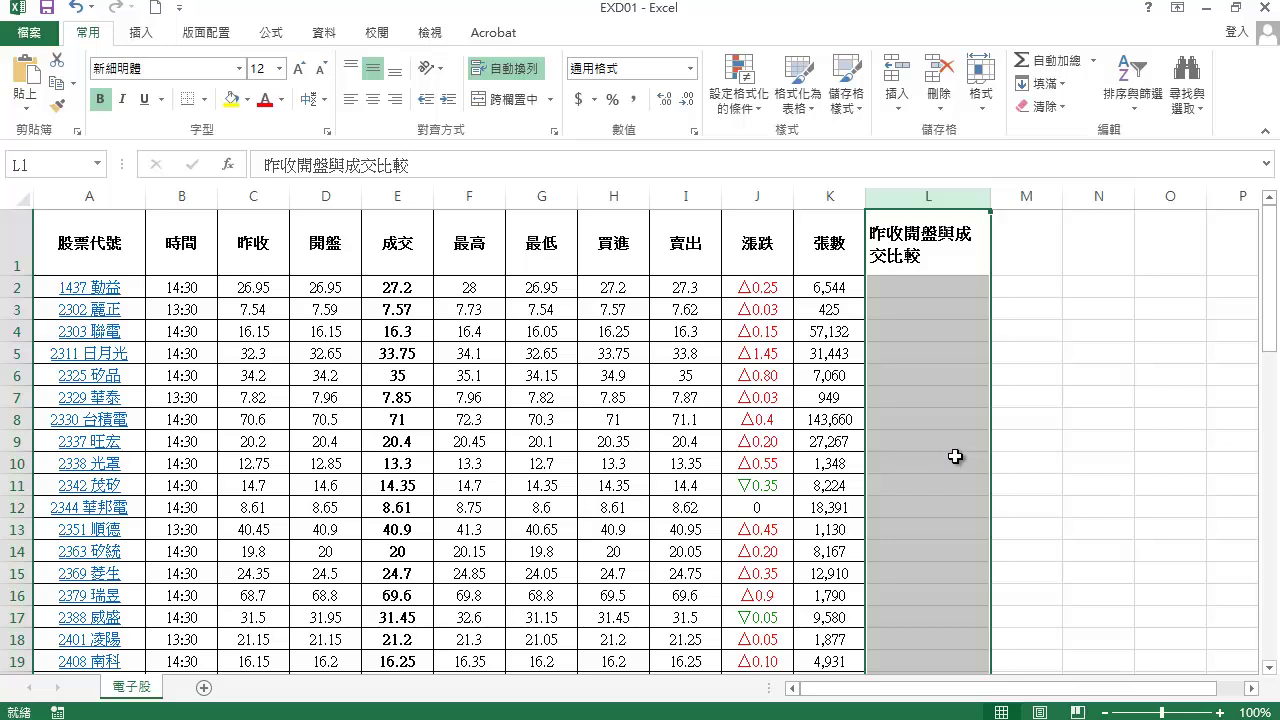
pyautogui.click(939, 292)
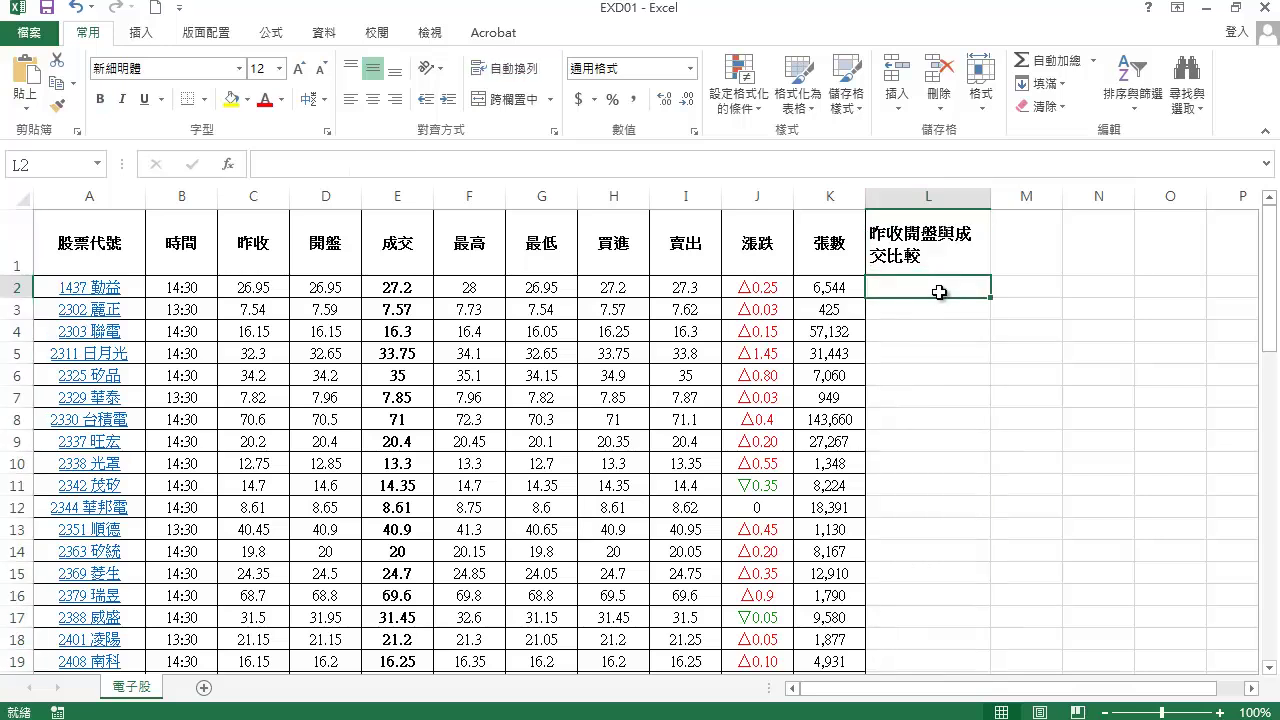
# - Insert a line sparkline in L2 with the data range C2:E2
pyautogui.click(142, 38)
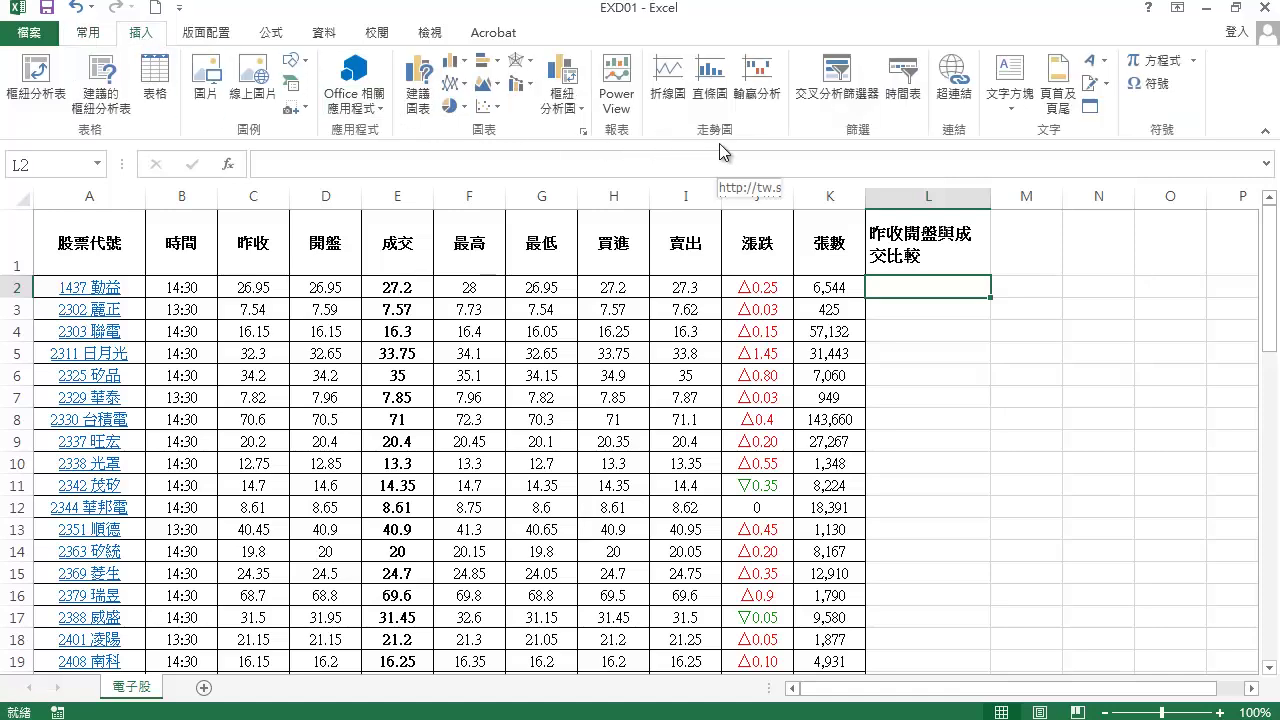
pyautogui.click(670, 80)
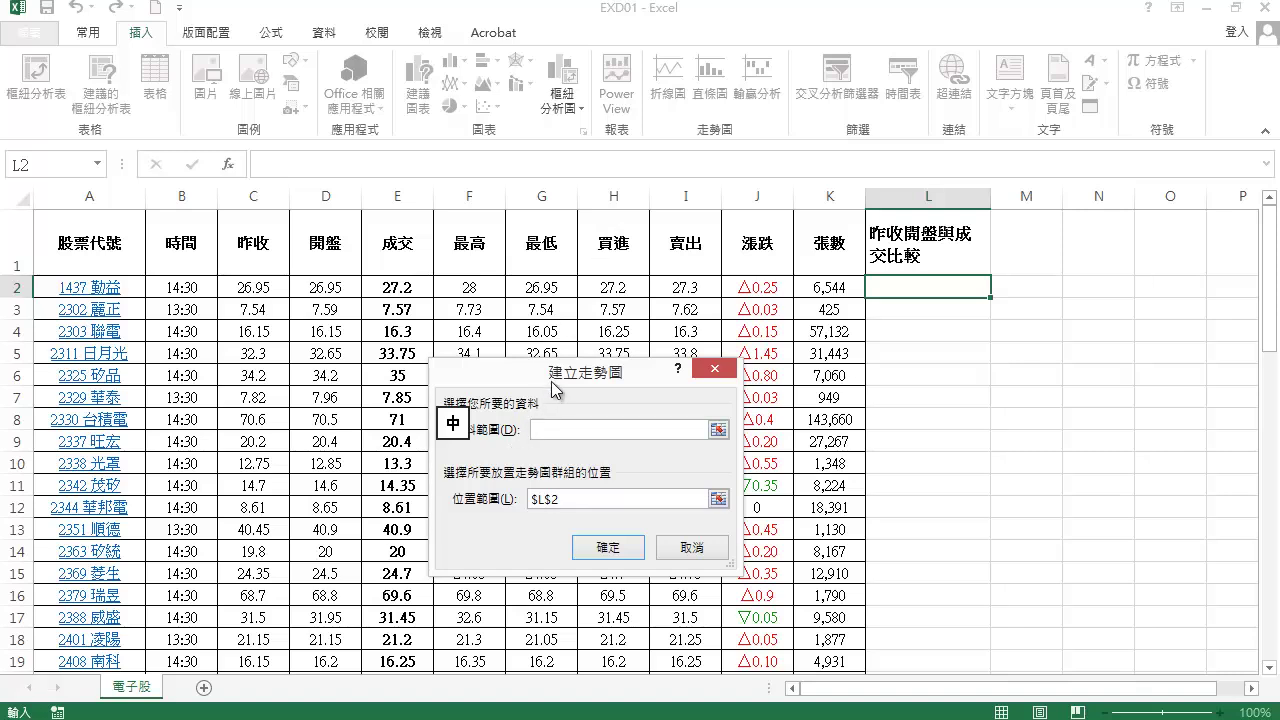
pyautogui.moveTo(258, 287); pyautogui.dragTo(401, 289)
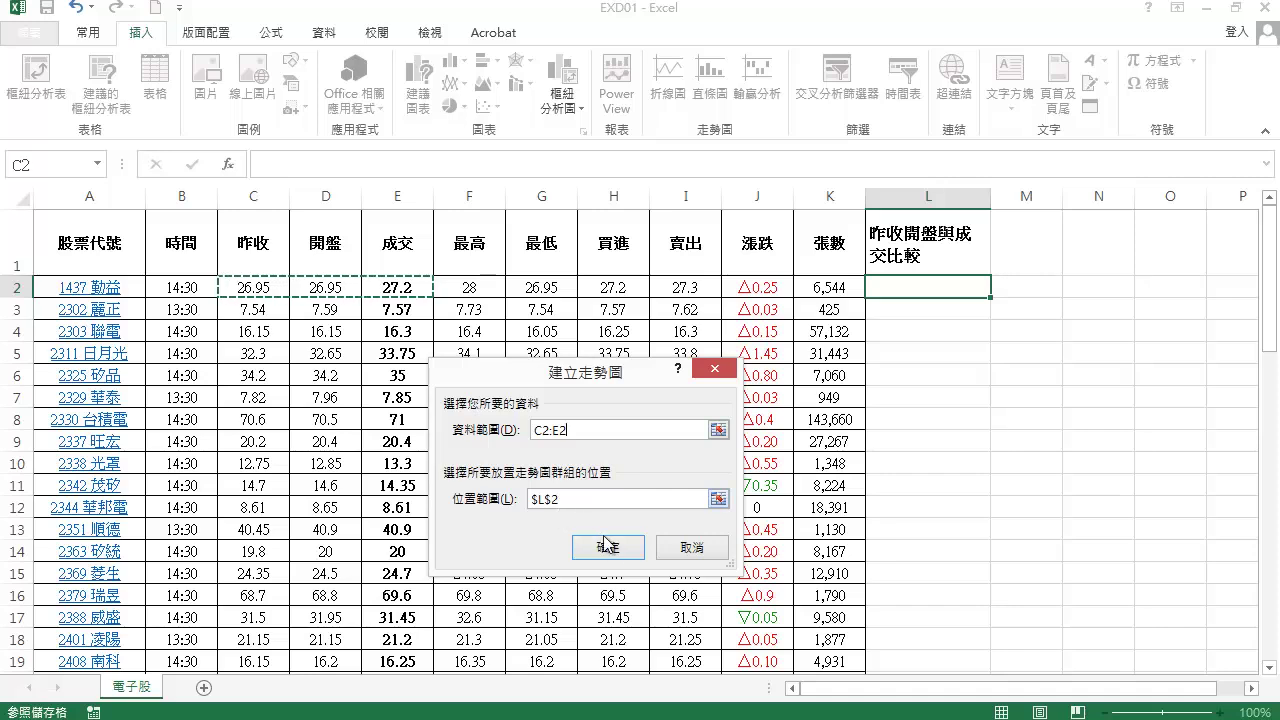
pyautogui.click(609, 546)
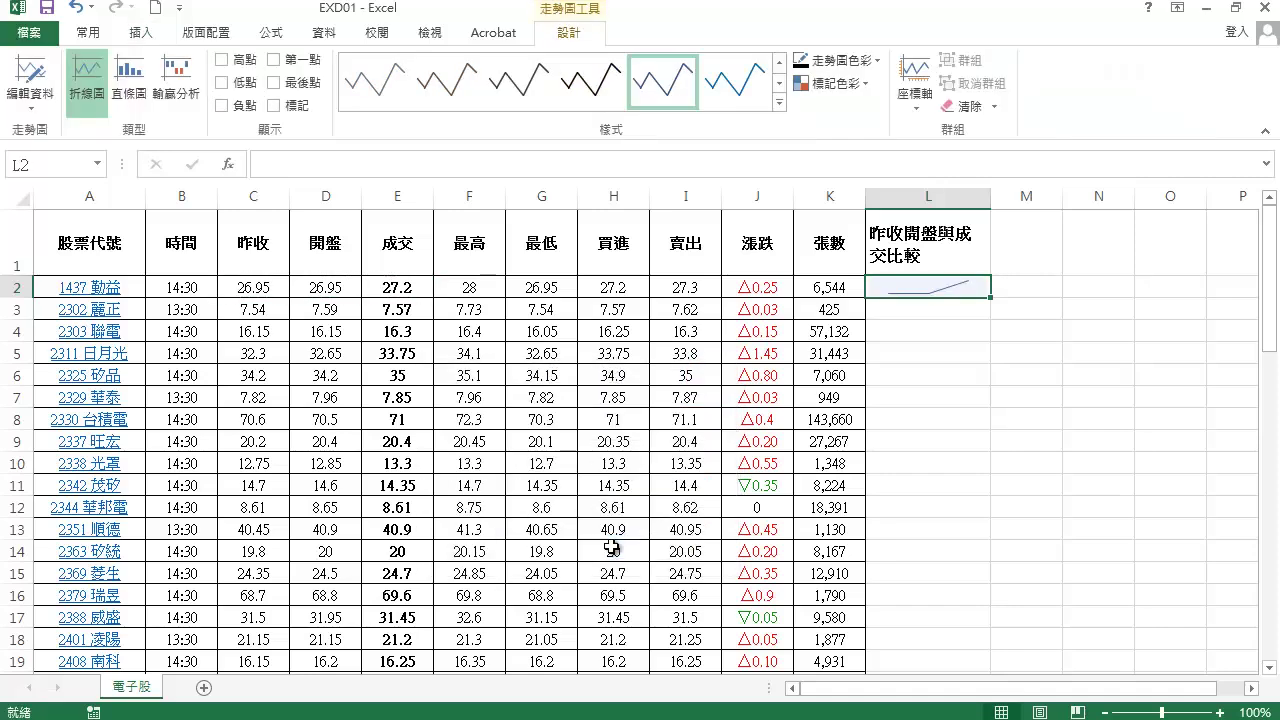
# - Turn on markers and the 彩色 #1 style for the L2 sparkline, then fill it down to L65
pyautogui.click(277, 108)
pyautogui.click(781, 101)
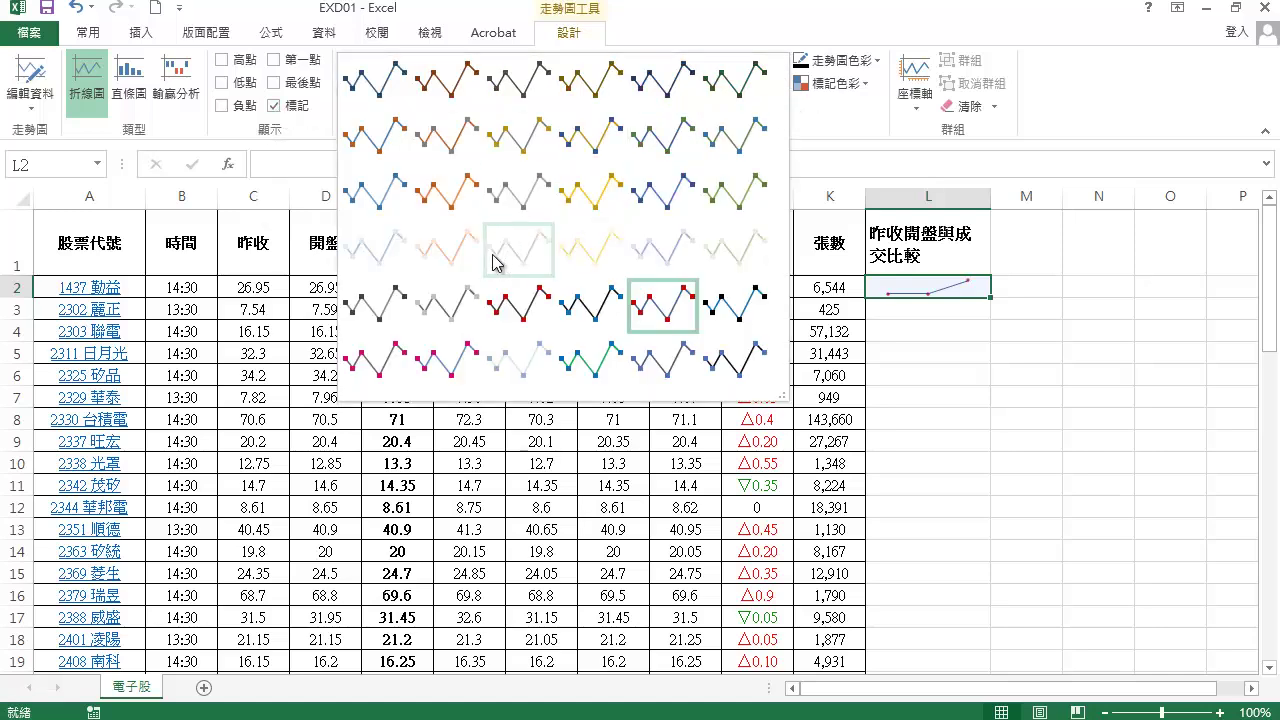
pyautogui.click(380, 385)
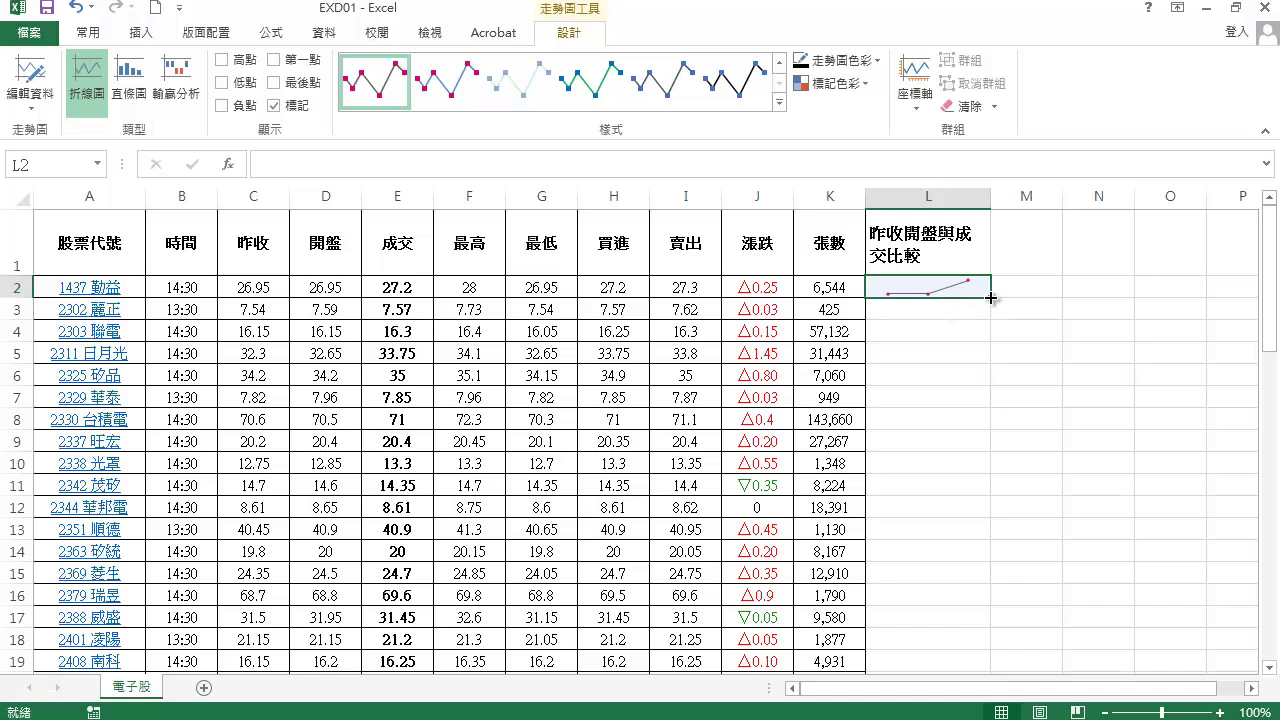
pyautogui.moveTo(990, 297)
pyautogui.mouseDown()
pyautogui.moveTo(967, 694)
pyautogui.moveTo(927, 494)
pyautogui.mouseUp()
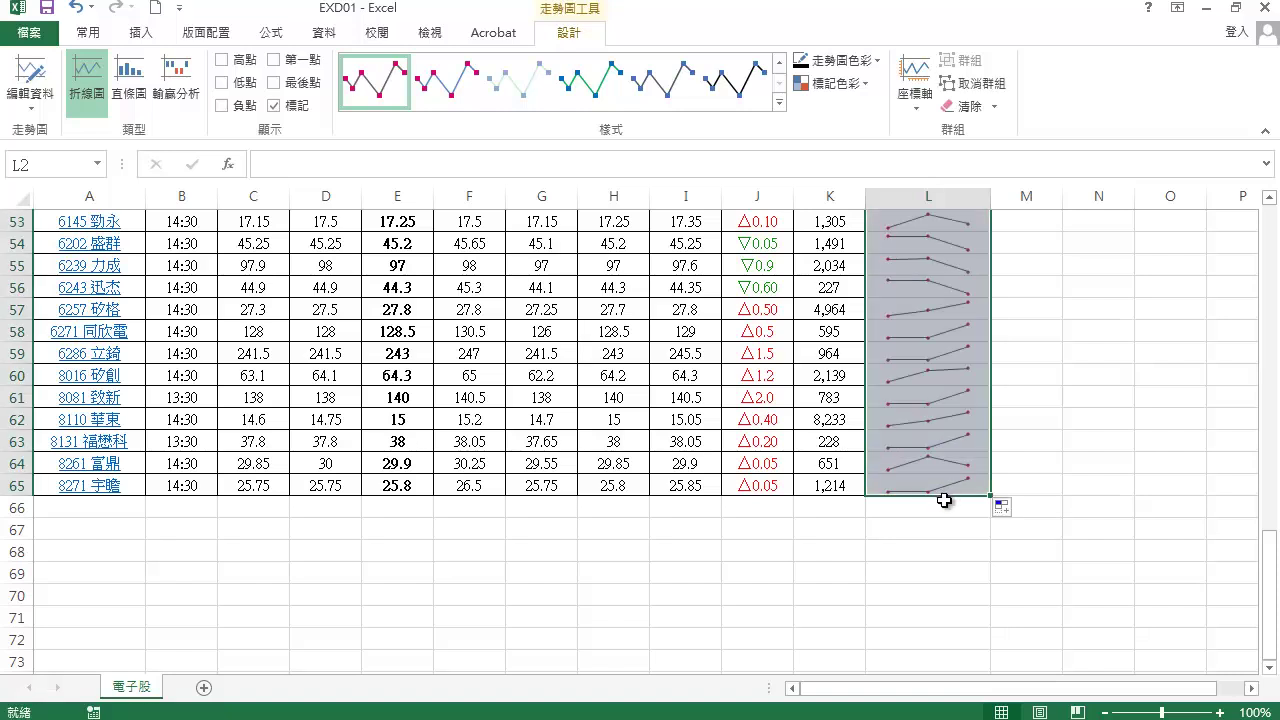
pyautogui.moveTo(1270, 555); pyautogui.dragTo(1268, 212)
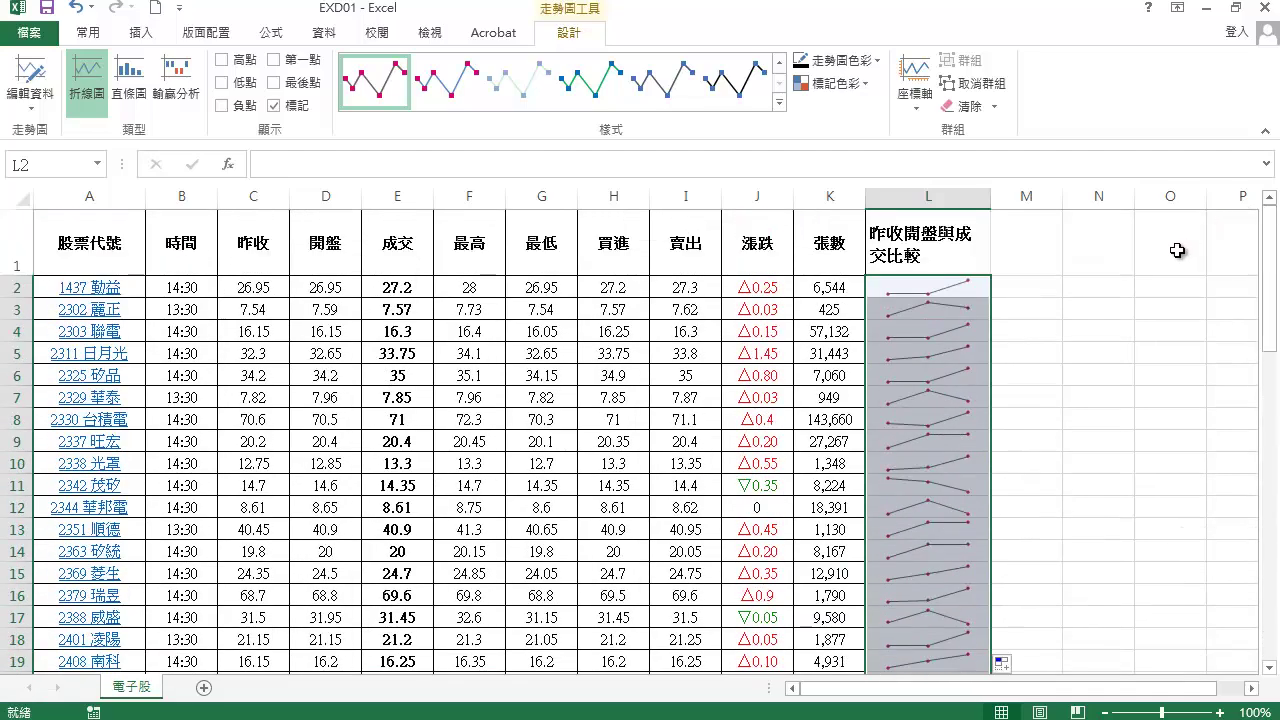
# - Paste the header 成交與最高最低比較 into M1 and wrap its text
pyautogui.click(1033, 256)
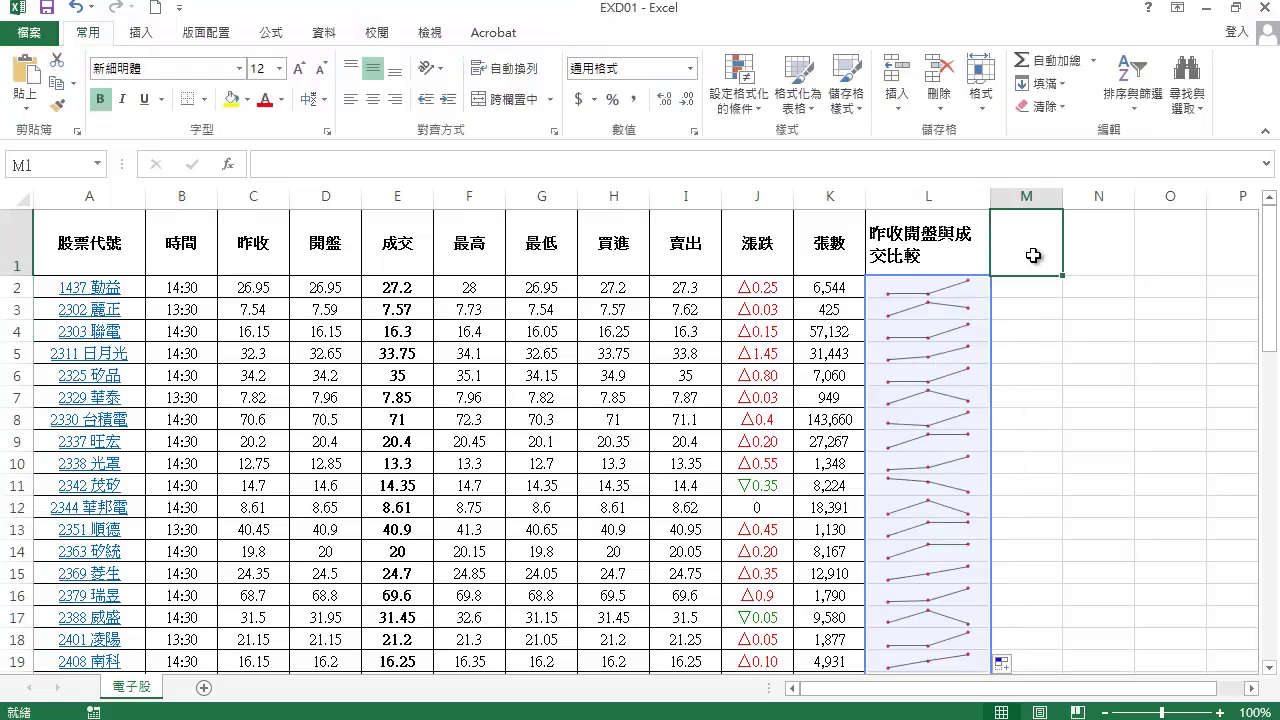
pyautogui.write('成交與最高最低比較')
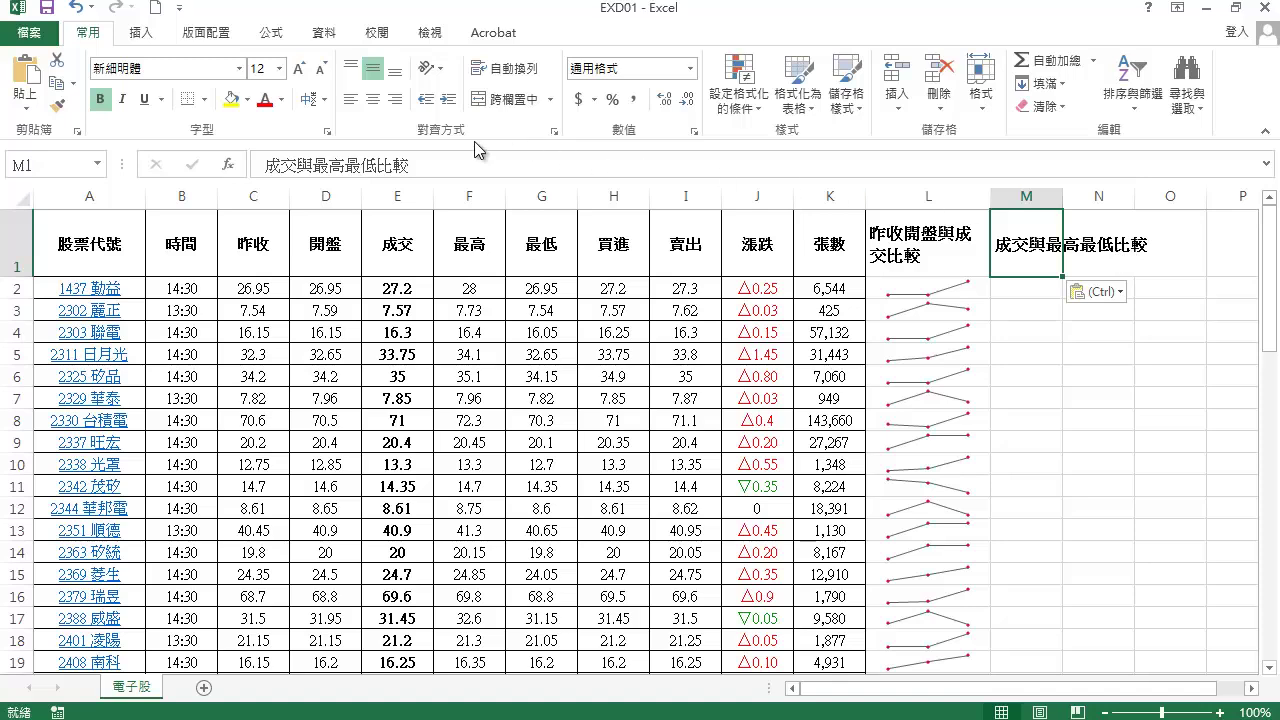
pyautogui.click(523, 78)
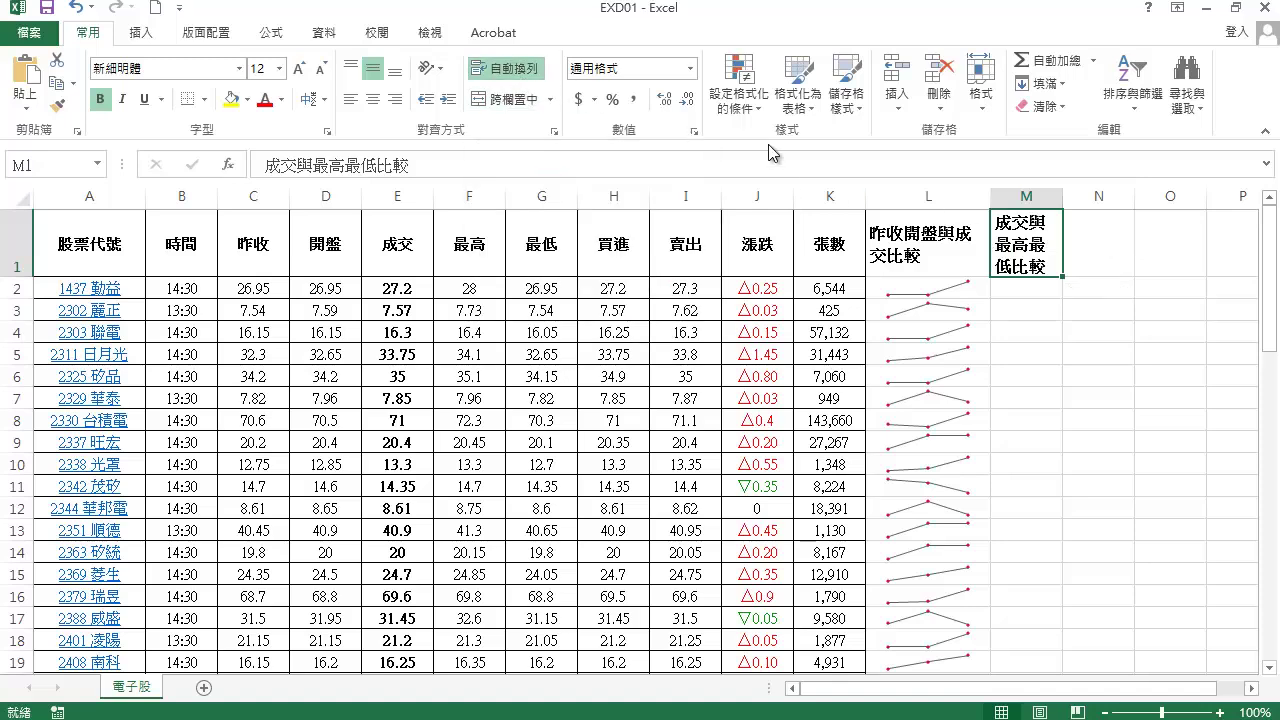
# - Set the width of column M to 15
pyautogui.click(1054, 202)
pyautogui.rightClick(1054, 203)
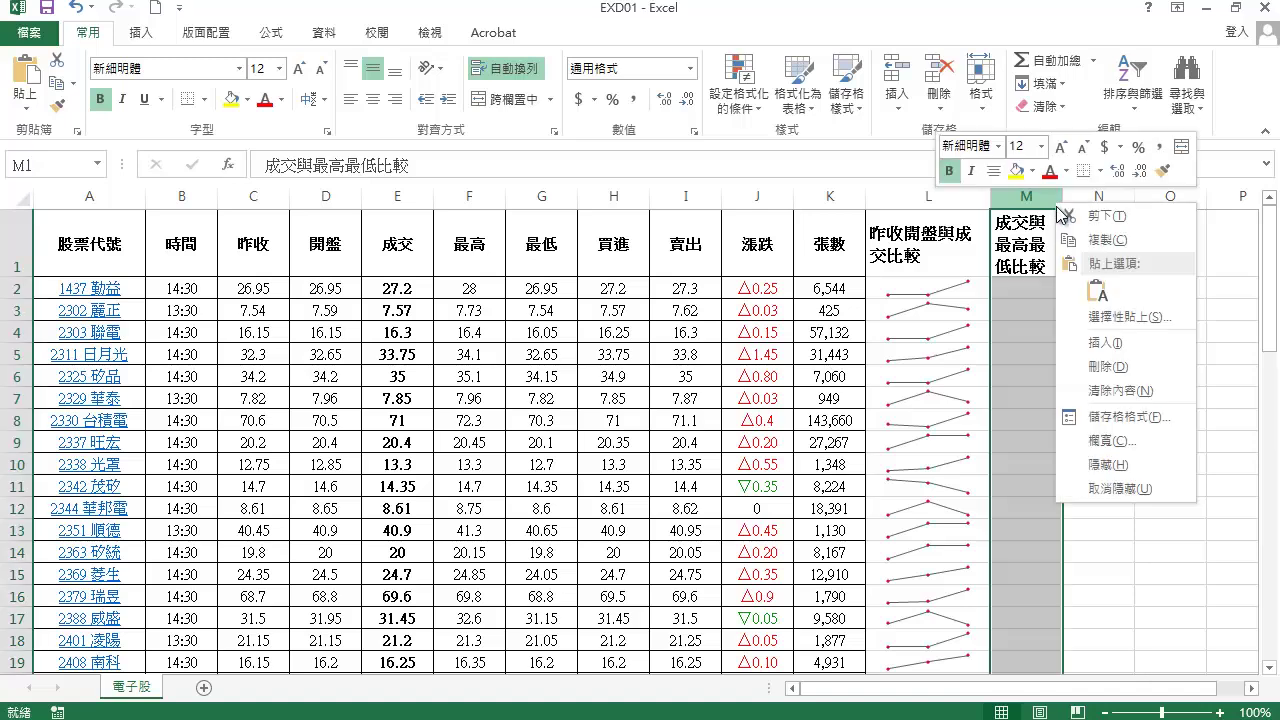
pyautogui.click(1106, 440)
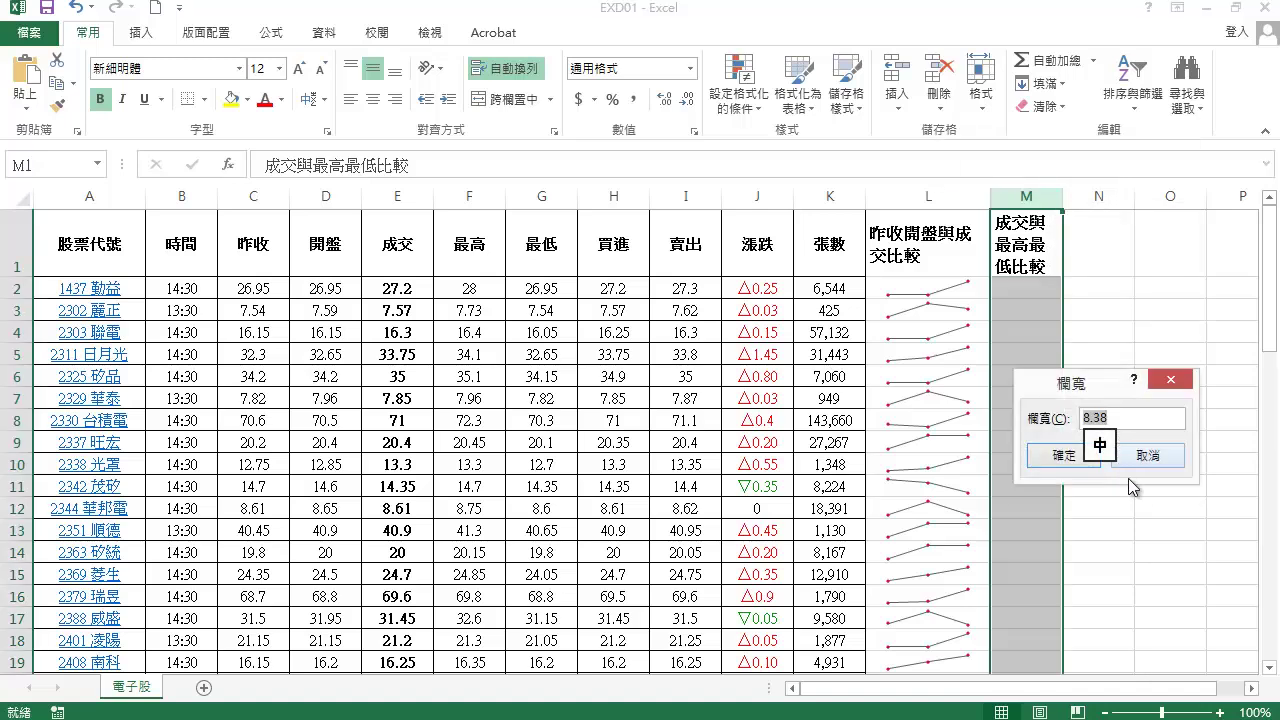
pyautogui.write('15')
pyautogui.click(1064, 456)
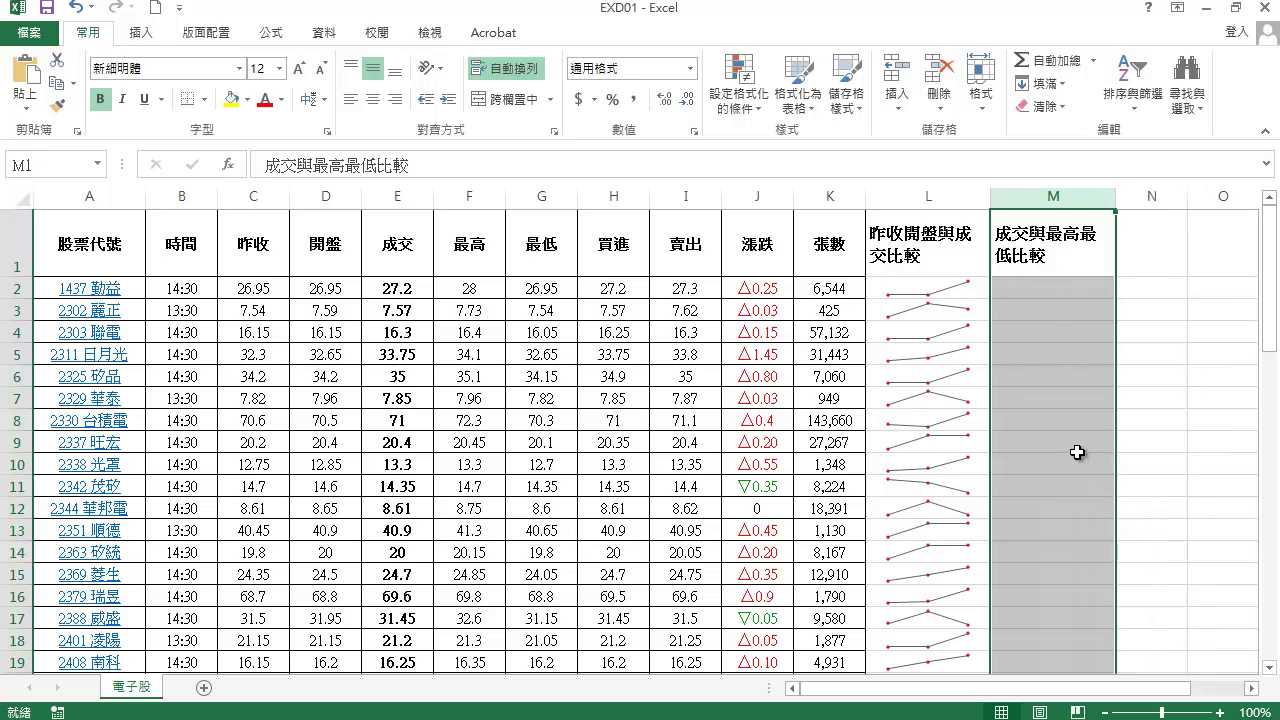
pyautogui.click(1065, 291)
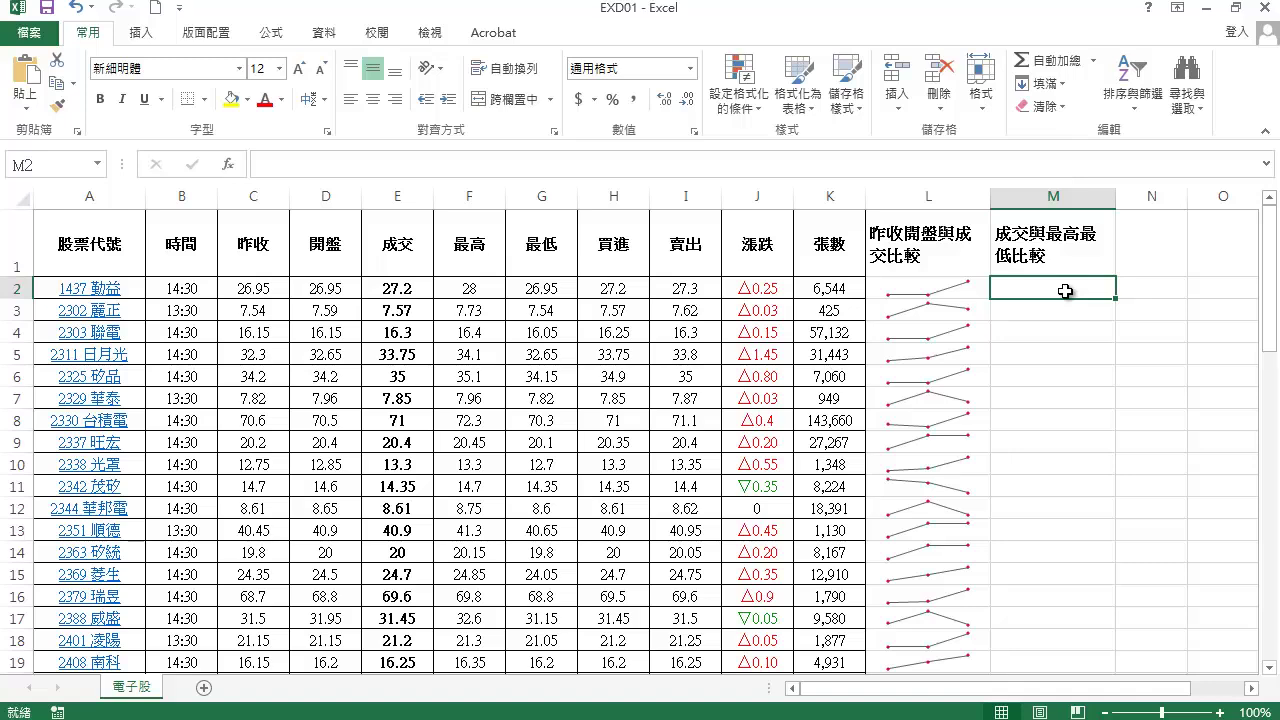
# - Insert a column sparkline in M2 with the data range E2:G2
pyautogui.click(148, 34)
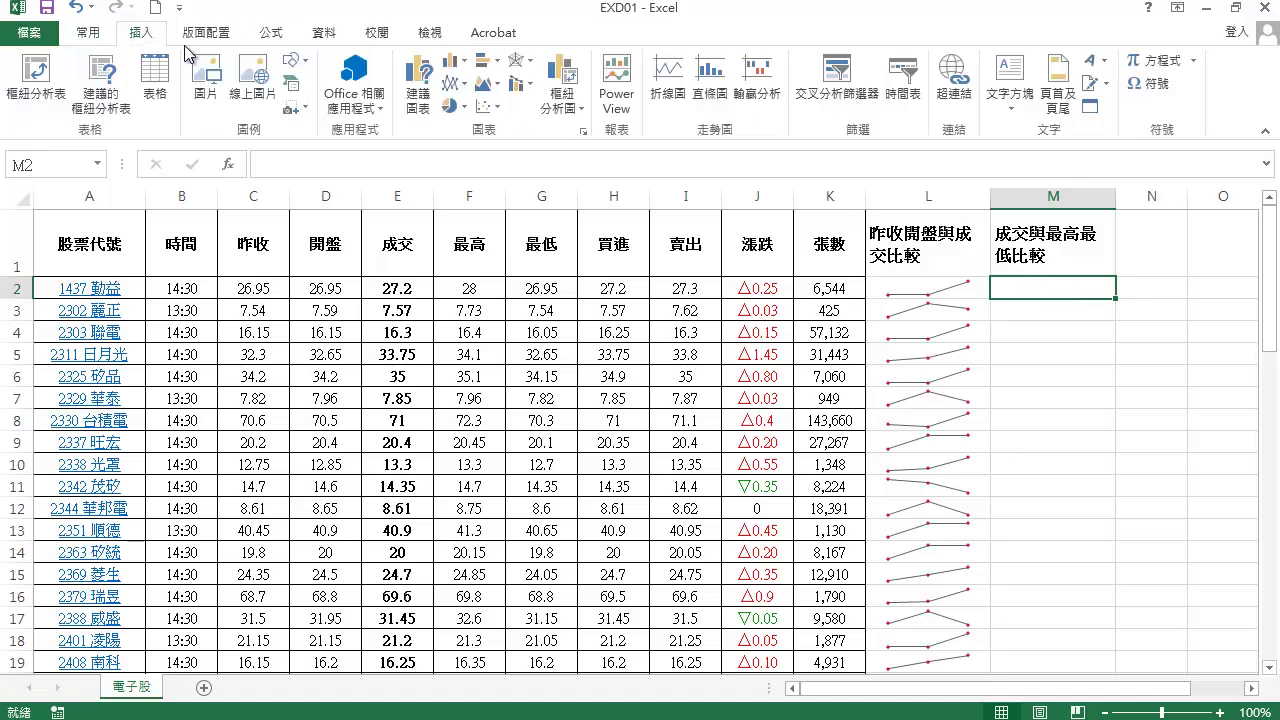
pyautogui.click(727, 92)
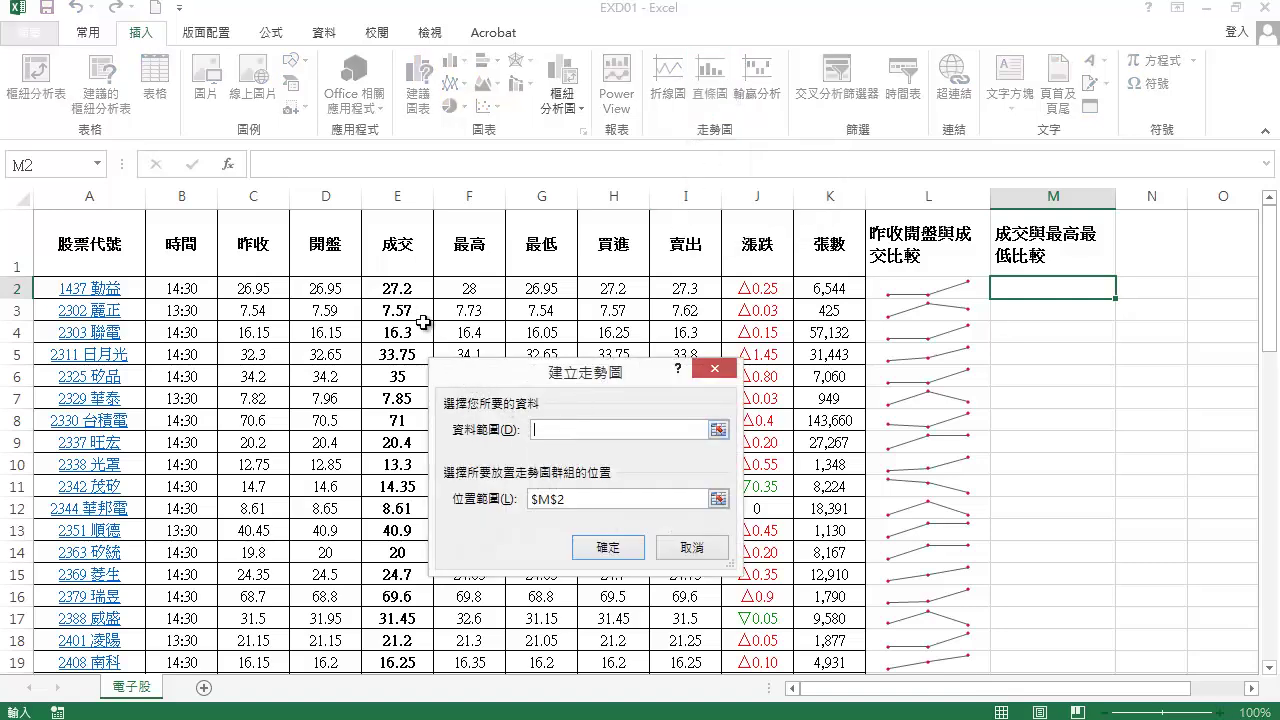
pyautogui.click(409, 289)
pyautogui.moveTo(409, 289); pyautogui.dragTo(549, 289)
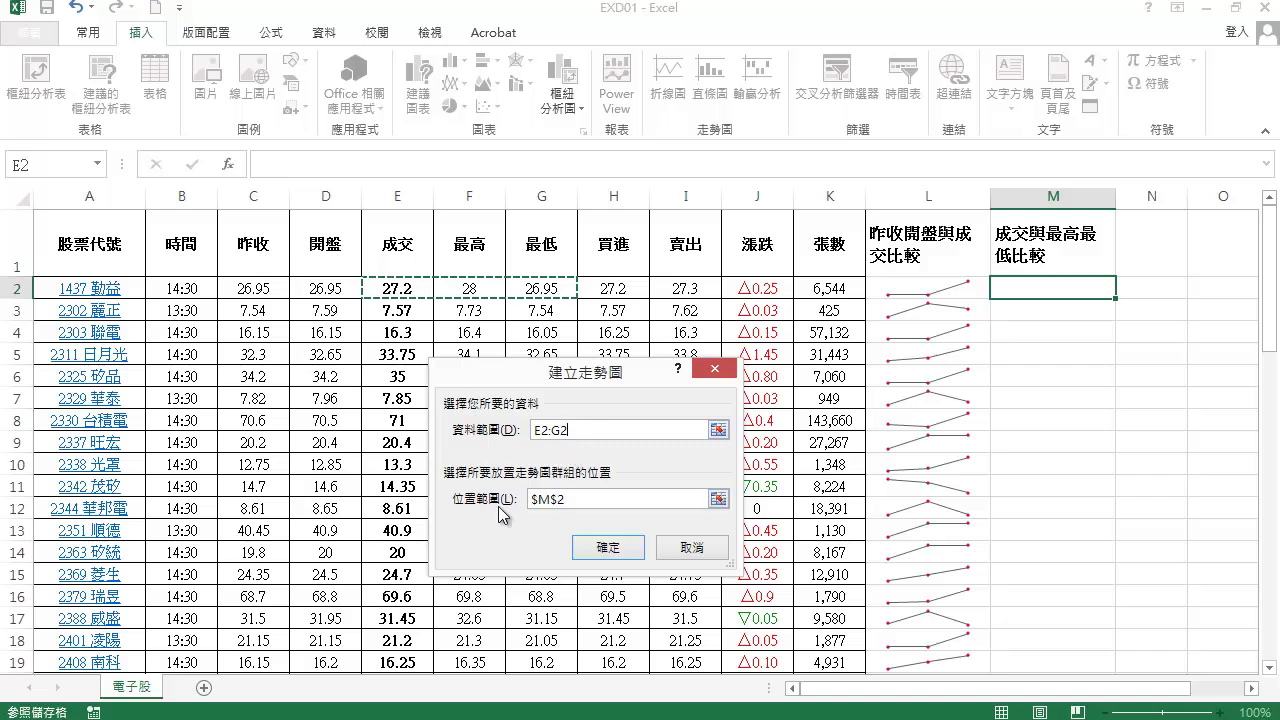
pyautogui.click(607, 547)
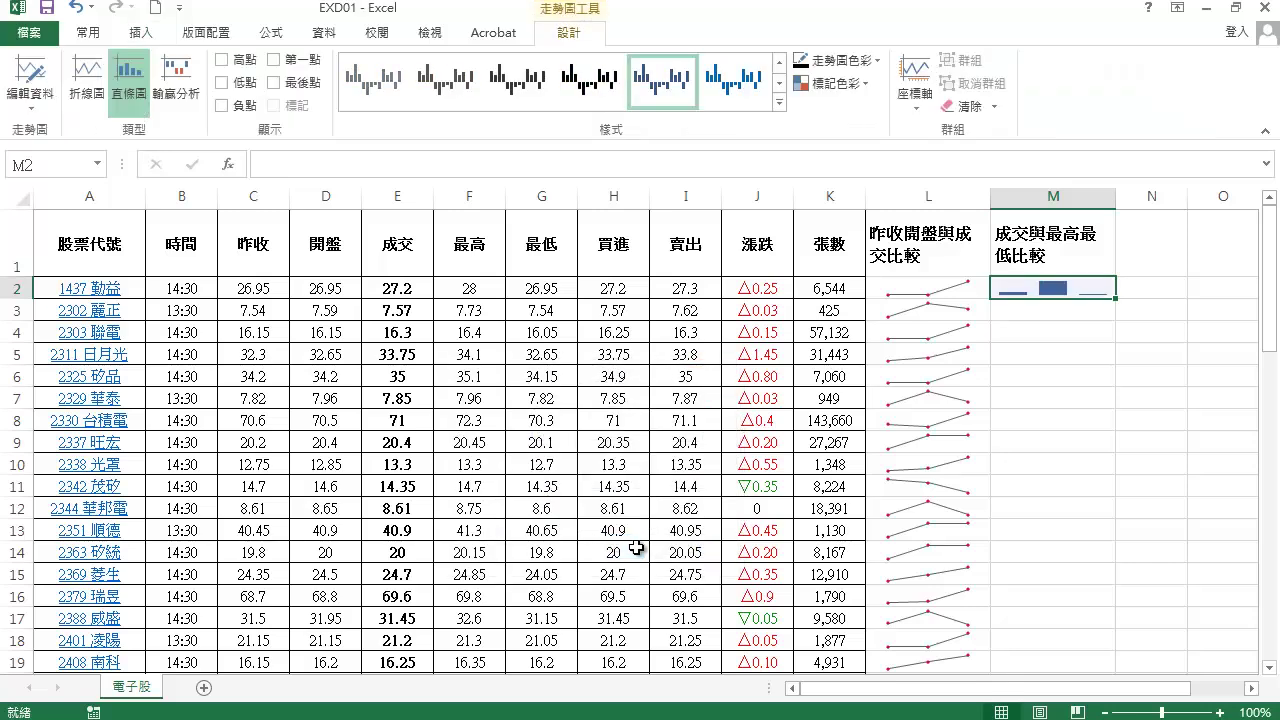
# - Highlight the M2 sparkline's first point and apply a different colour style
pyautogui.click(274, 63)
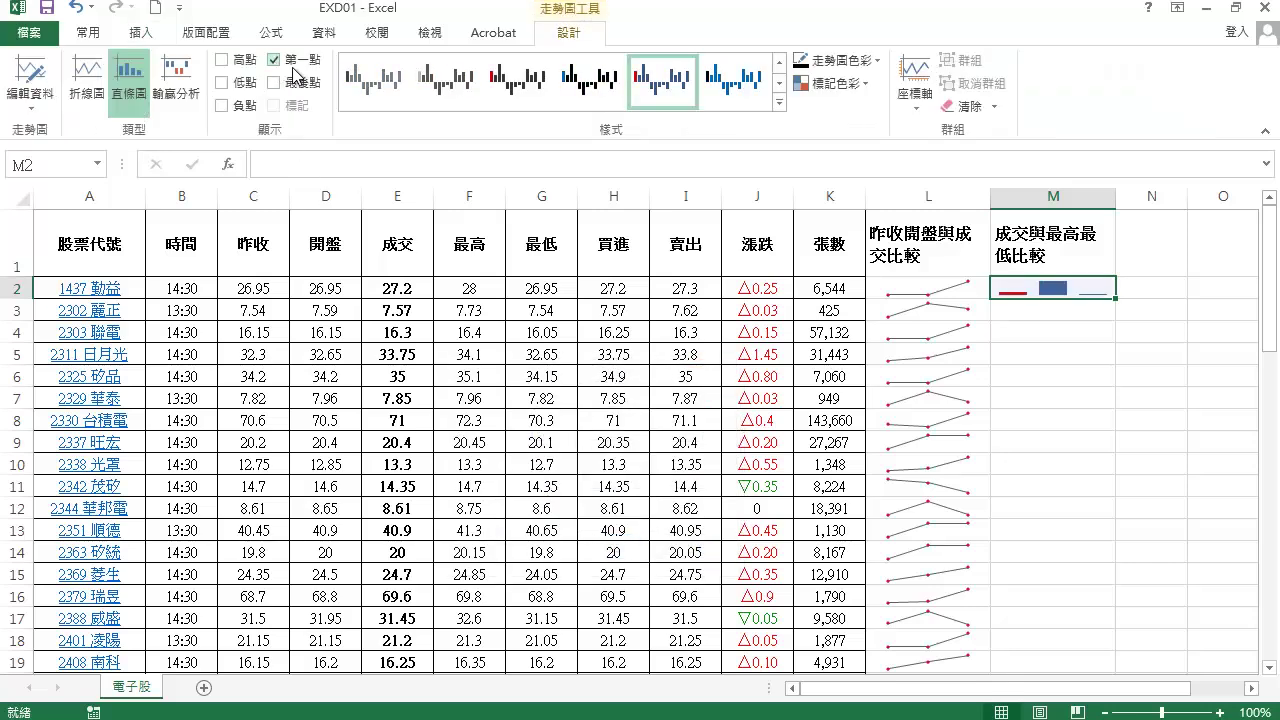
pyautogui.click(778, 102)
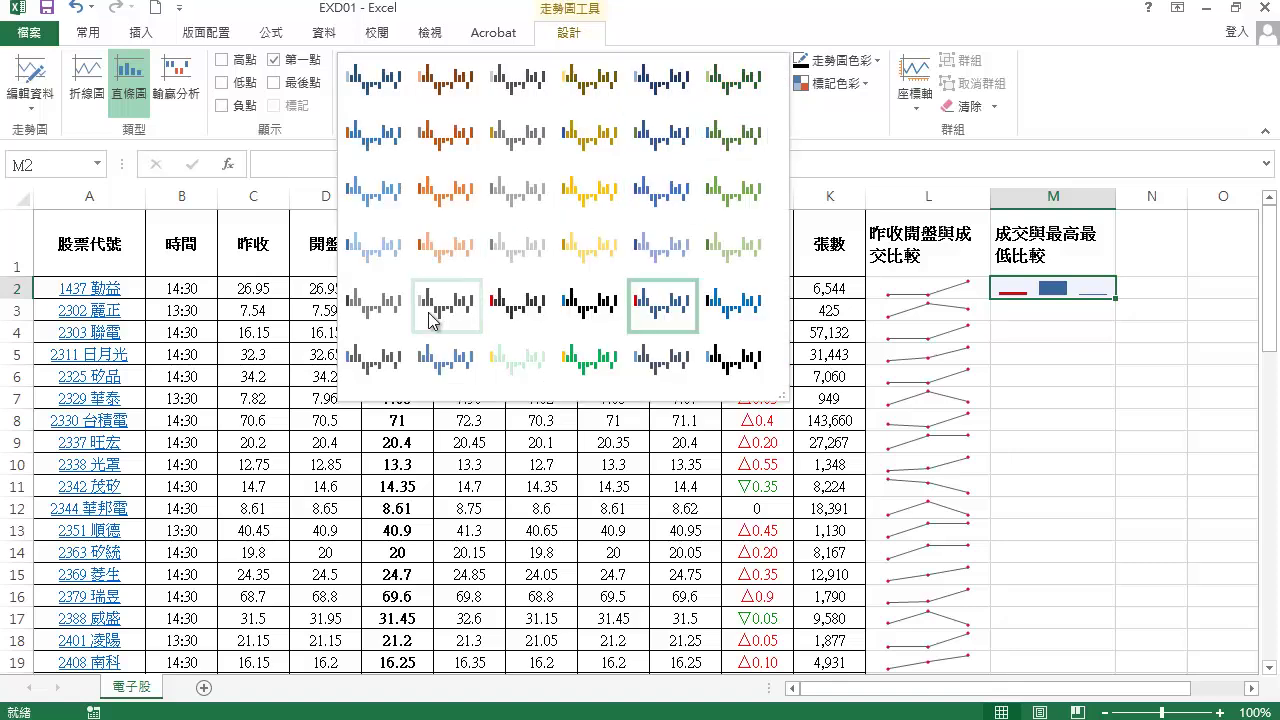
pyautogui.click(385, 358)
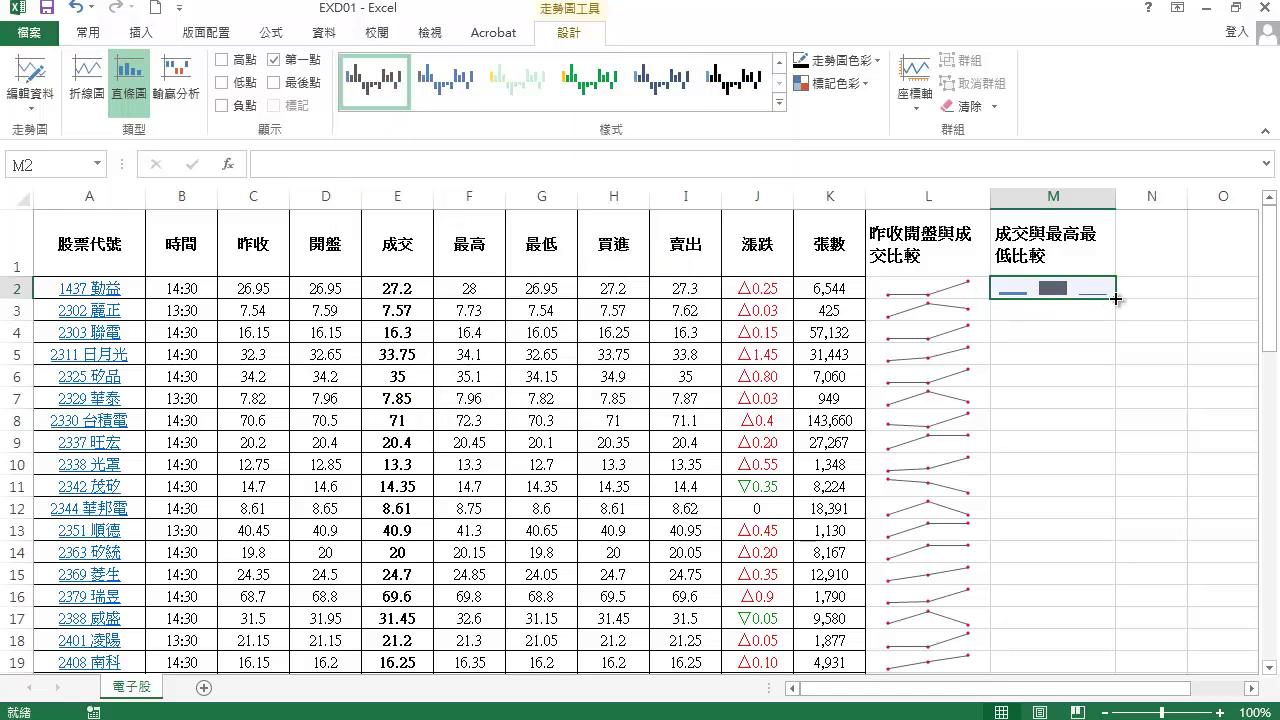
# - Fill the M2 column sparkline down through M65
pyautogui.moveTo(1117, 298)
pyautogui.mouseDown()
pyautogui.moveTo(1085, 671)
pyautogui.moveTo(1077, 642)
pyautogui.mouseUp()
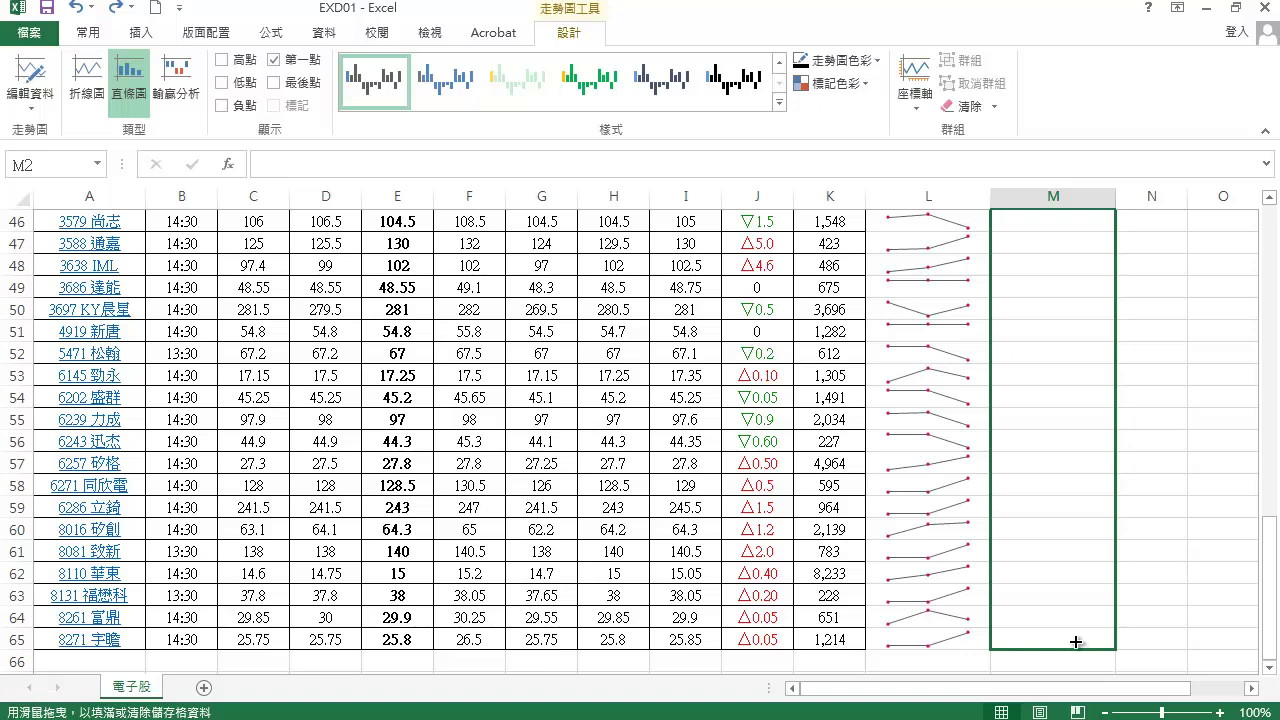
pyautogui.moveTo(1074, 640); pyautogui.dragTo(1074, 640)
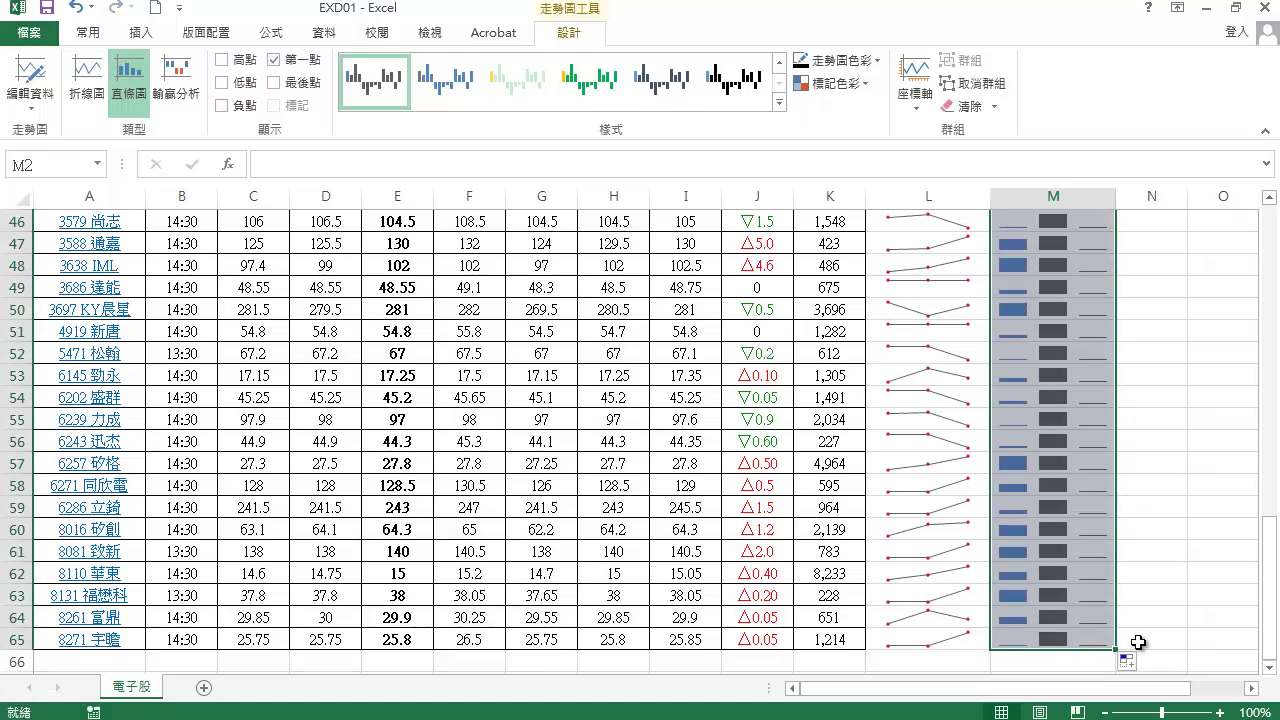
pyautogui.moveTo(1270, 585); pyautogui.dragTo(1278, 232)
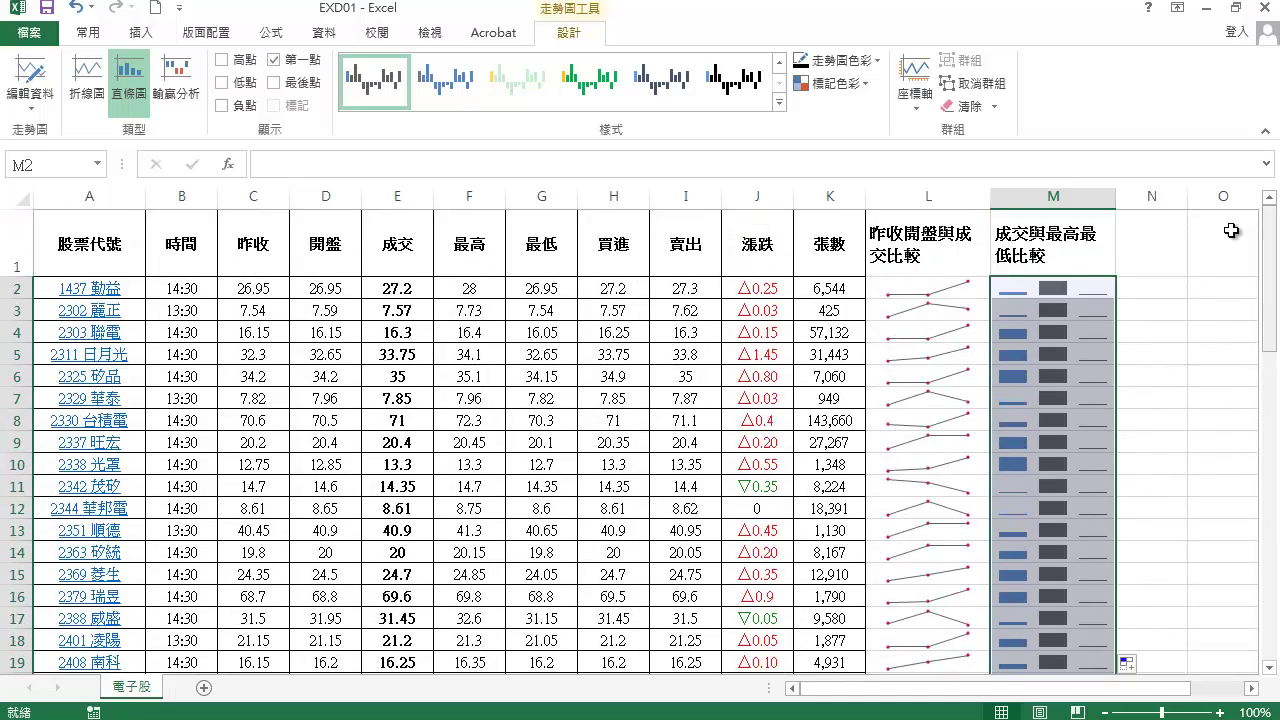
pyautogui.click(843, 288)
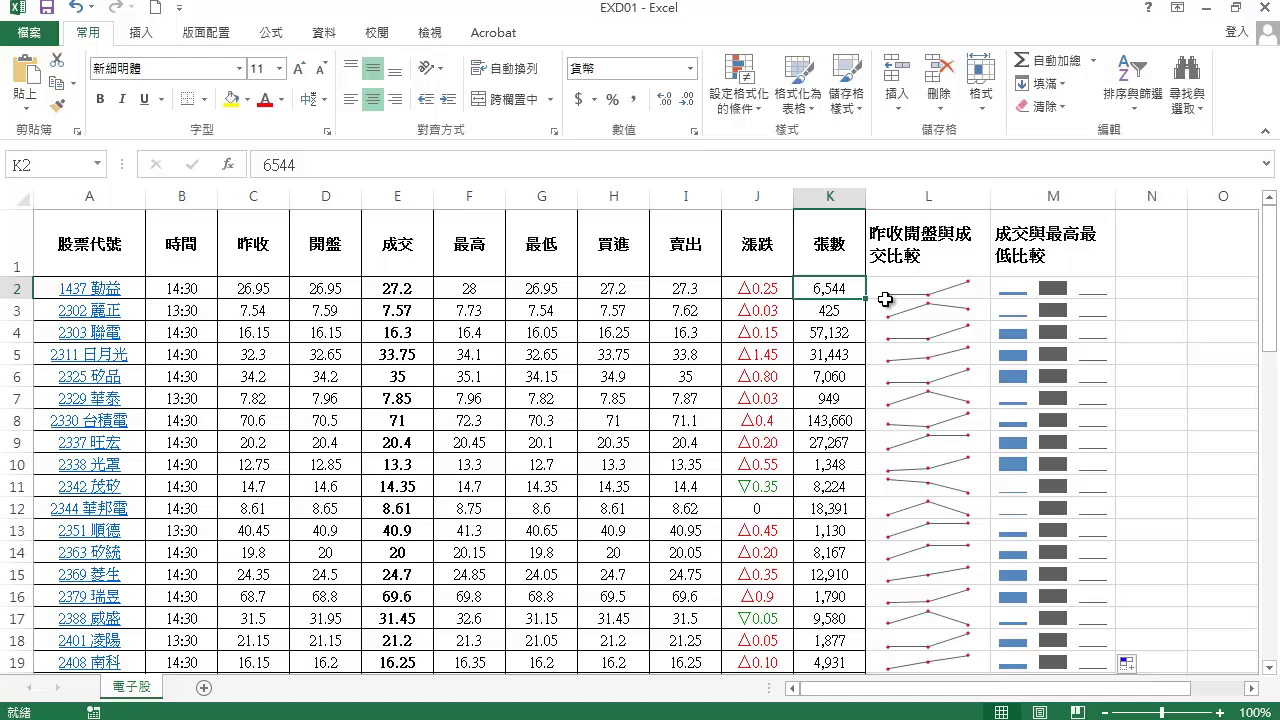
# - Apply orange gradient data bars to the 張數 volumes in K2:K65
pyautogui.hotkey('ctrl', 'shift', 'Down')
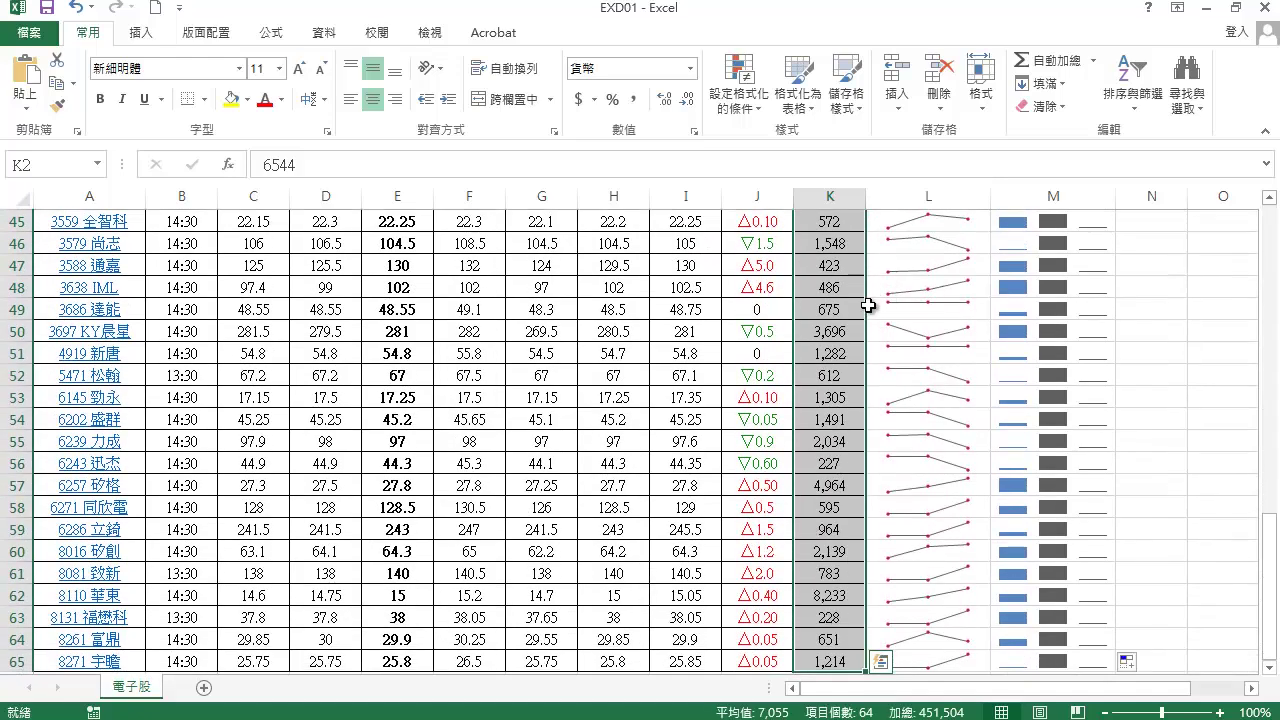
pyautogui.click(761, 110)
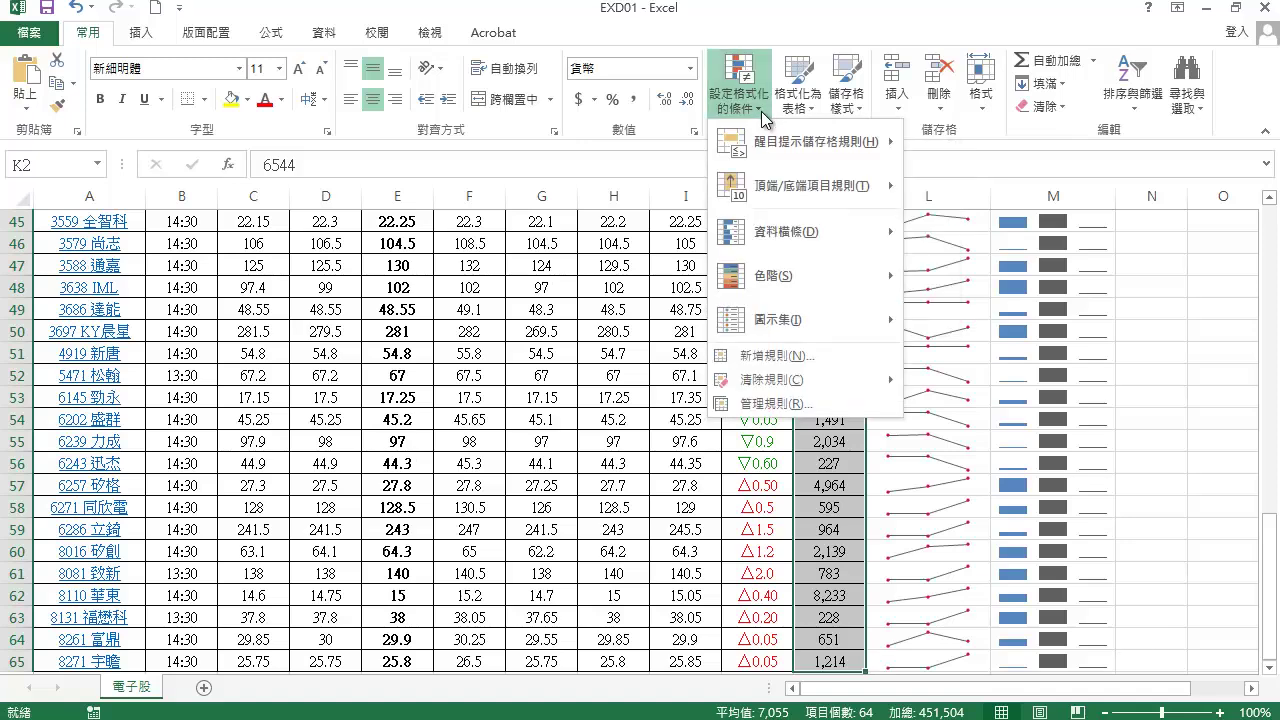
pyautogui.moveTo(810, 228)
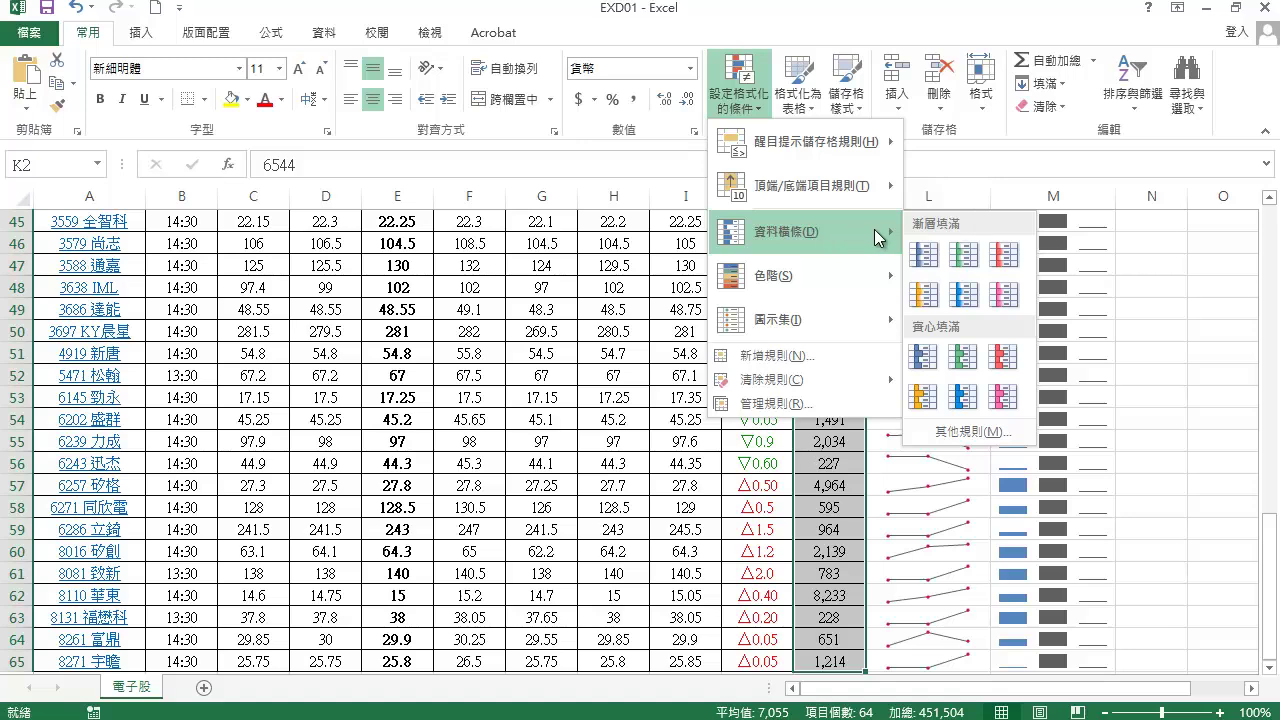
pyautogui.click(935, 297)
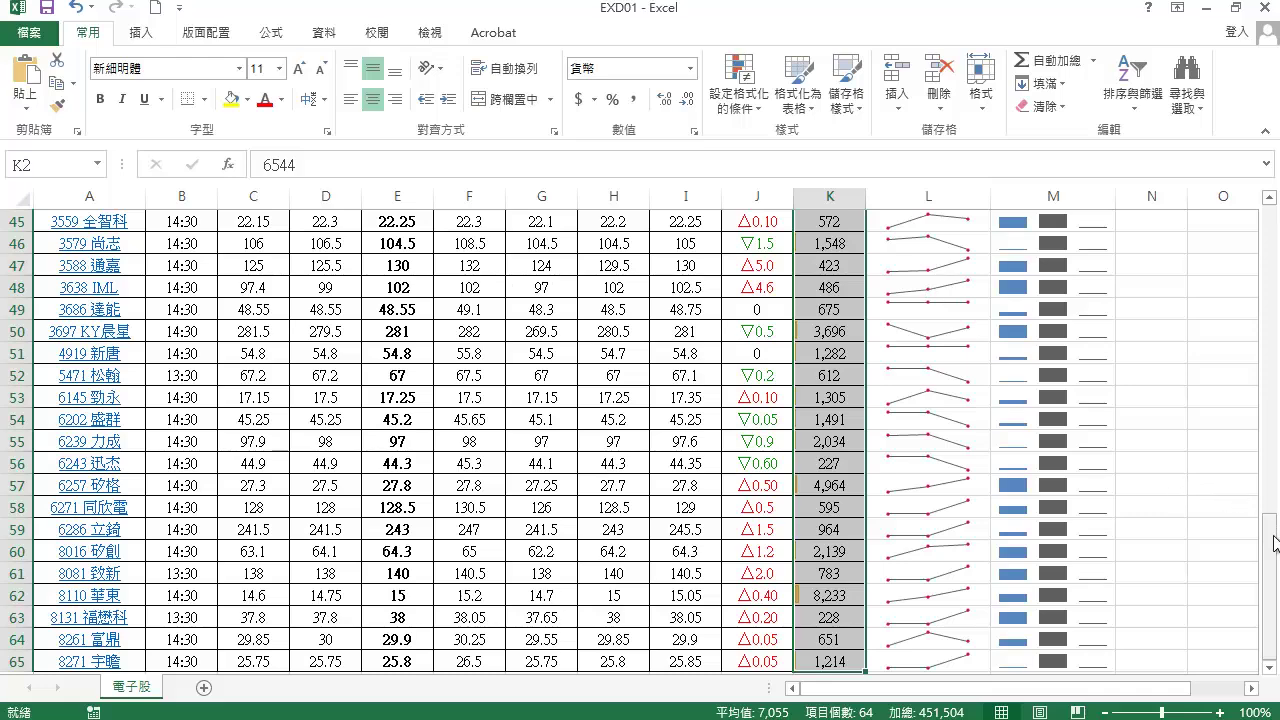
pyautogui.moveTo(1270, 540); pyautogui.dragTo(1275, 200)
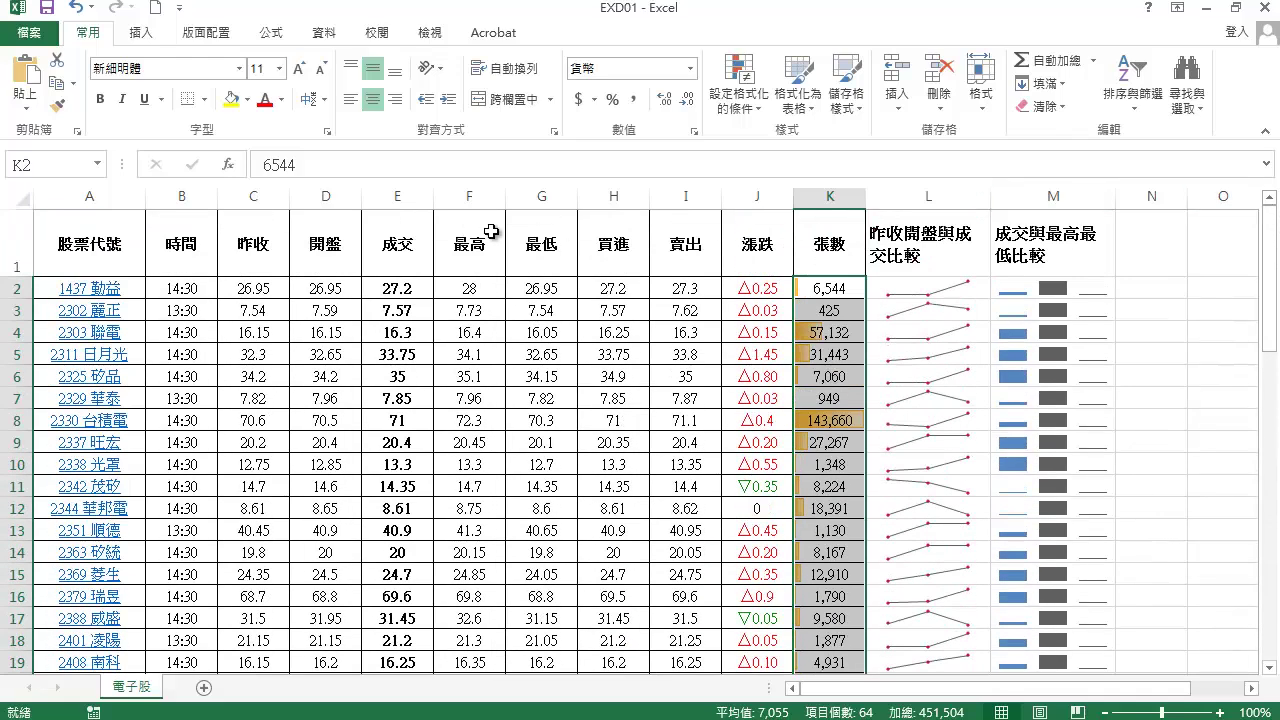
pyautogui.click(18, 241)
# - Set the height of header row 1 to 35
pyautogui.rightClick(22, 246)
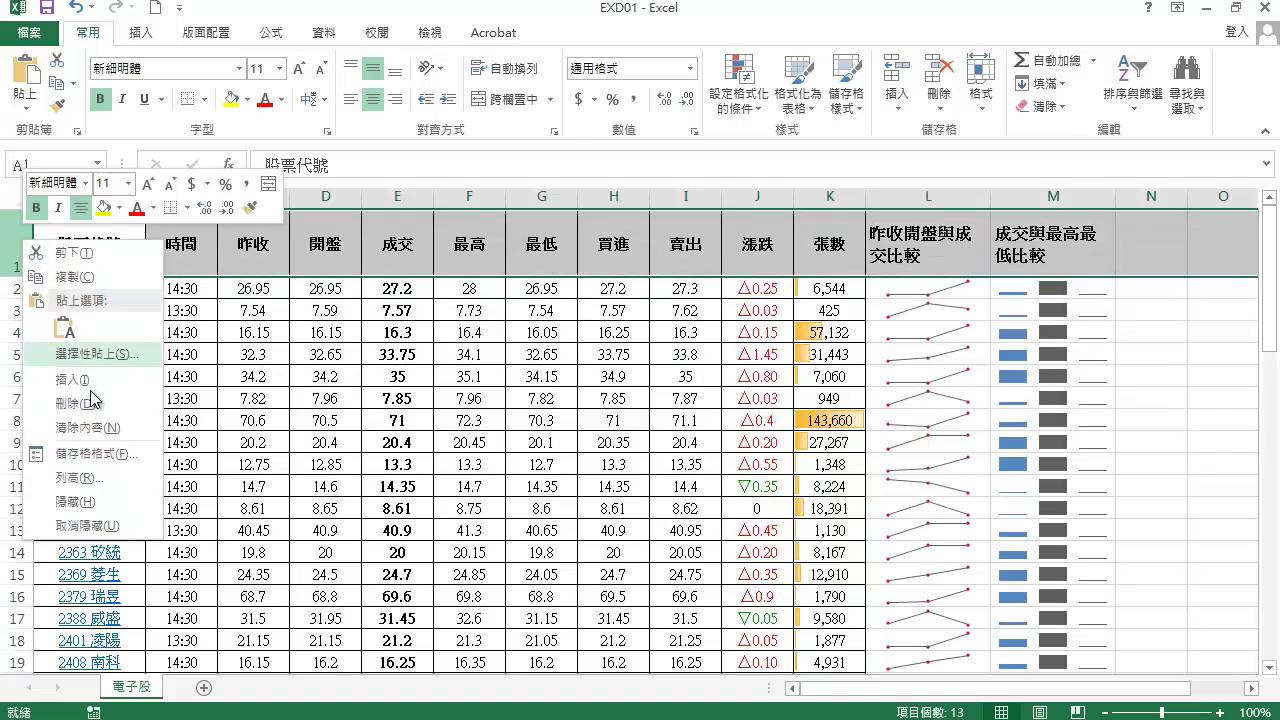
pyautogui.click(95, 477)
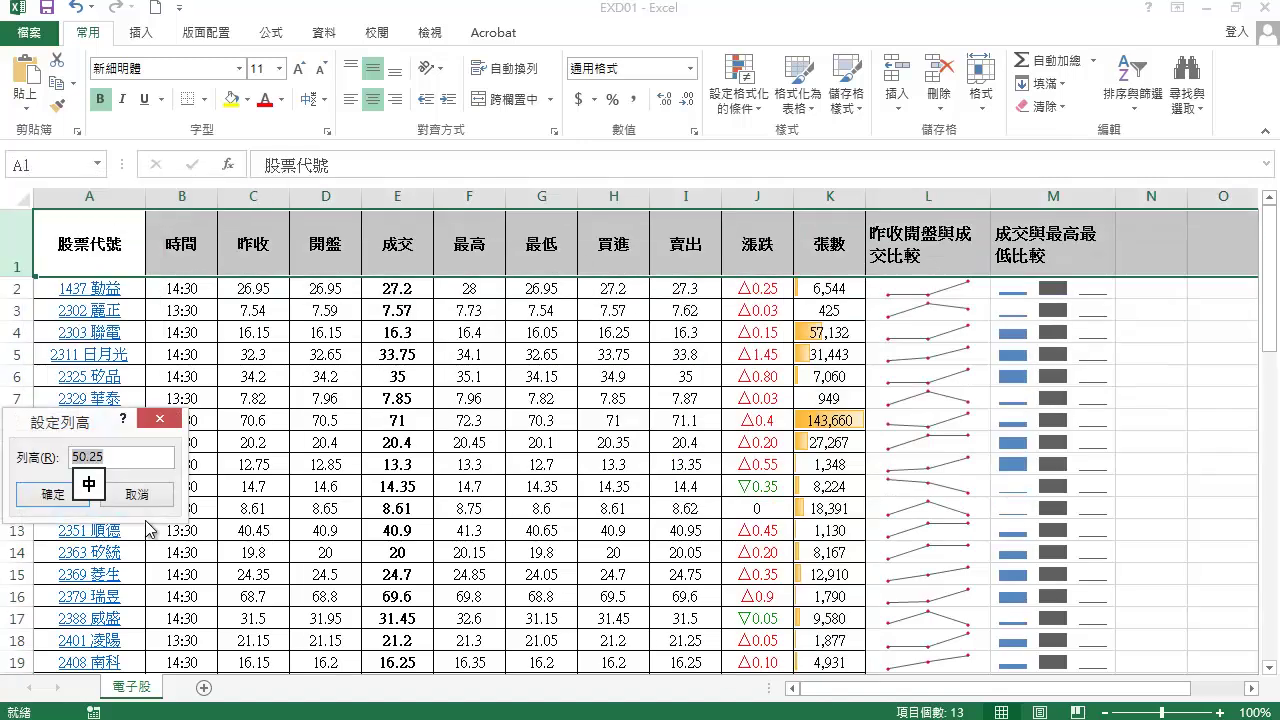
pyautogui.write('35')
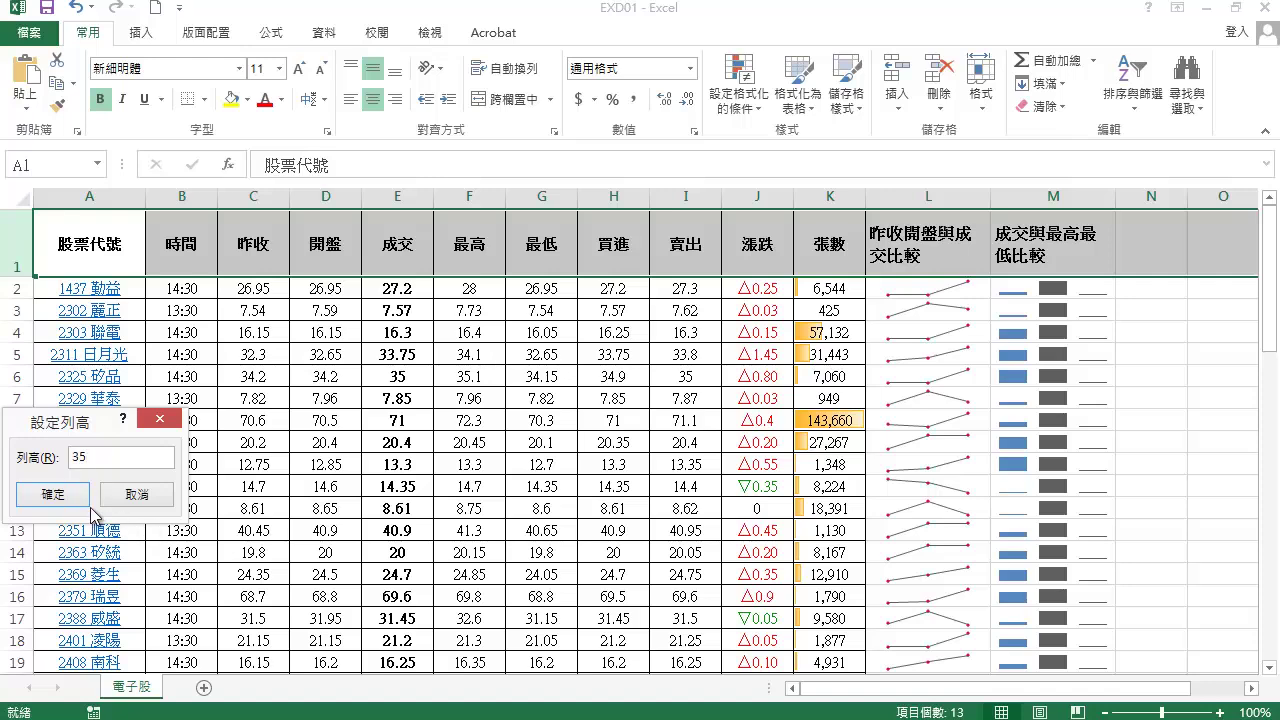
pyautogui.click(72, 500)
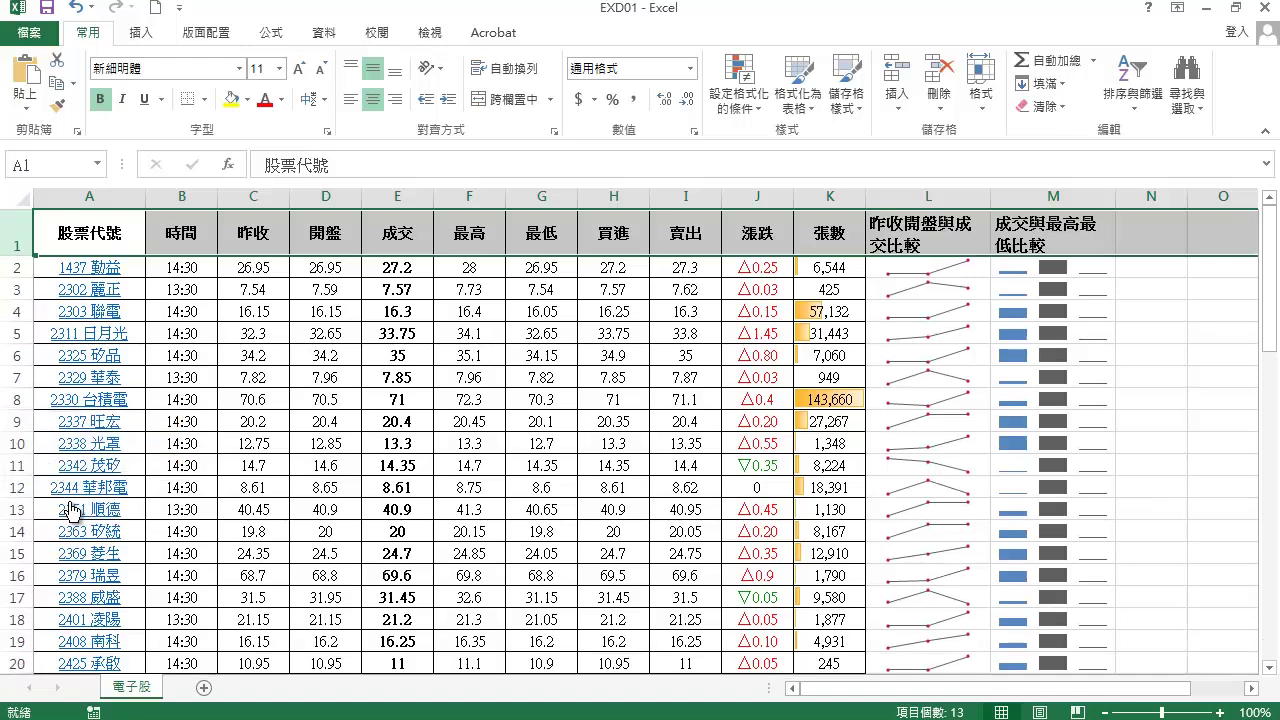
pyautogui.click(98, 233)
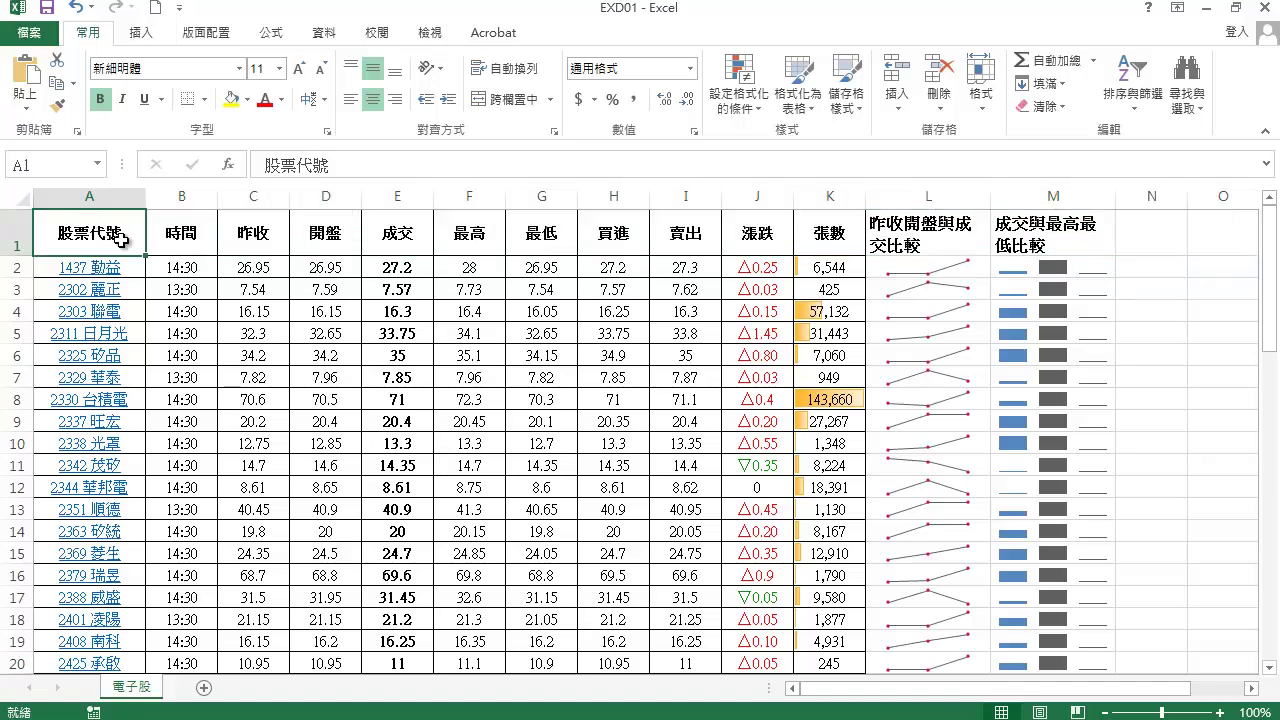
# - Format the headings A1:M1 with a white font colour and a blue cell fill
pyautogui.keyDown('shift'); pyautogui.click(1049, 243); pyautogui.keyUp('shift')
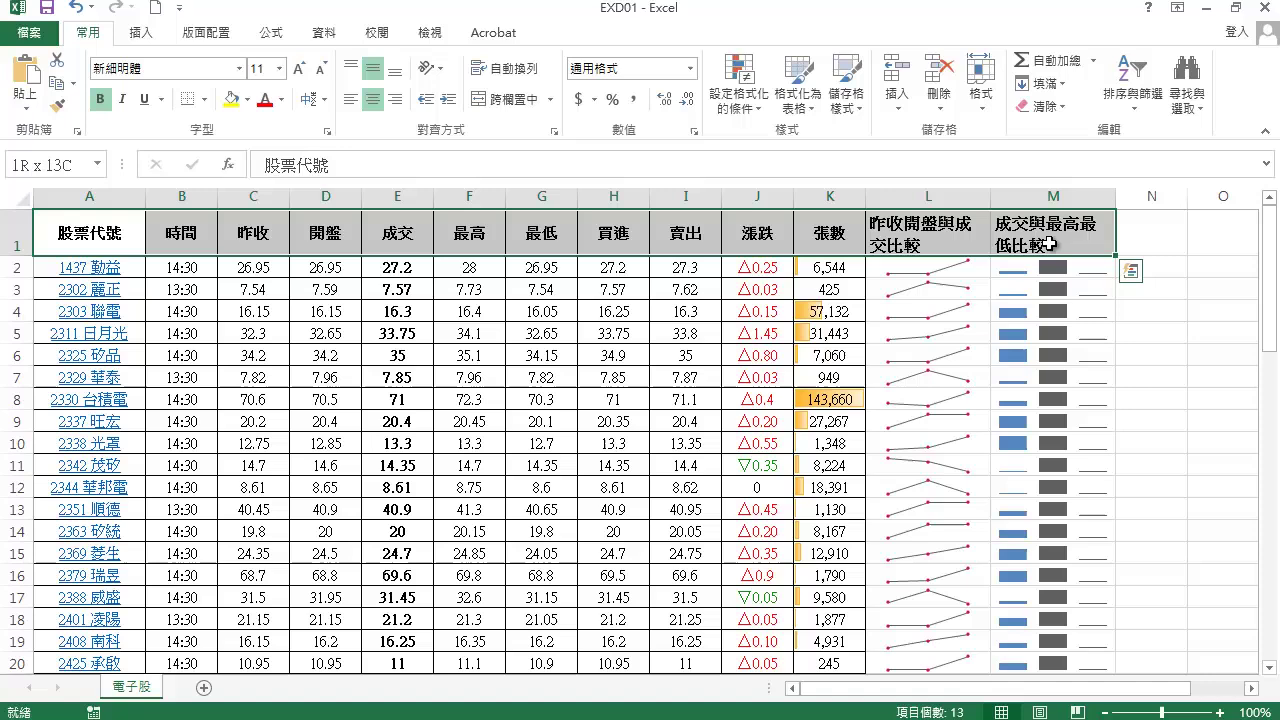
pyautogui.click(282, 100)
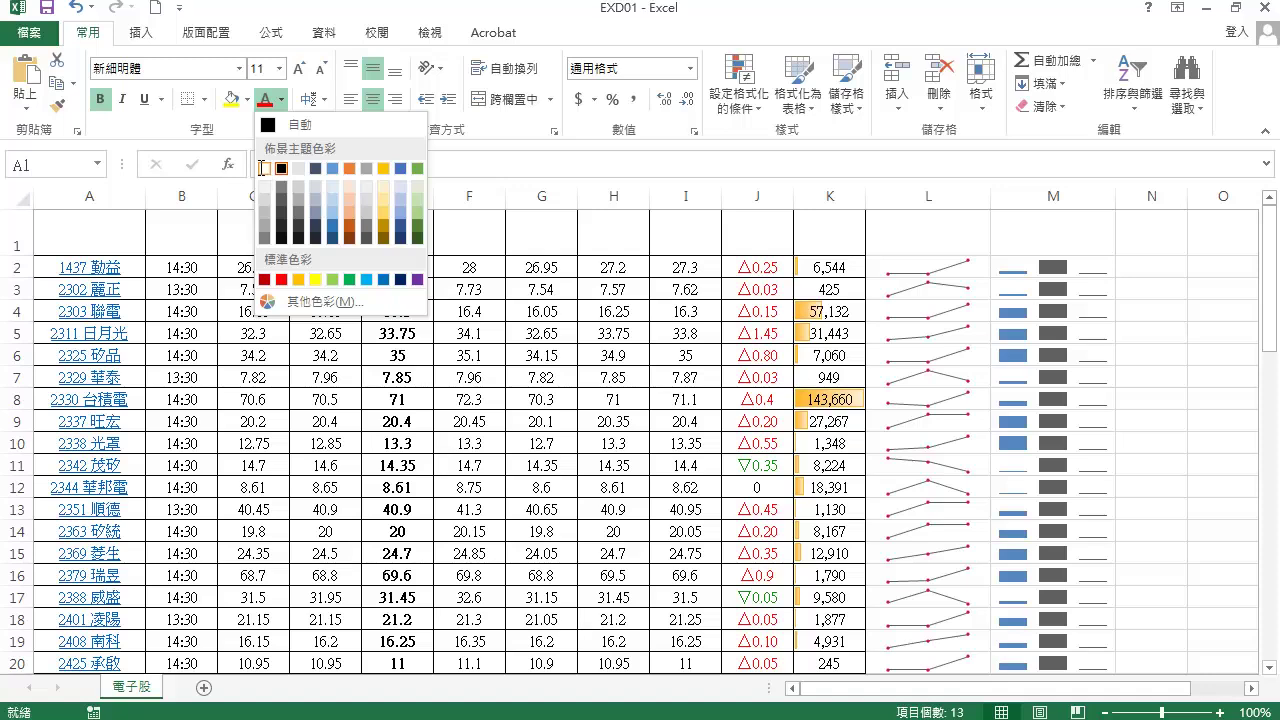
pyautogui.click(264, 168)
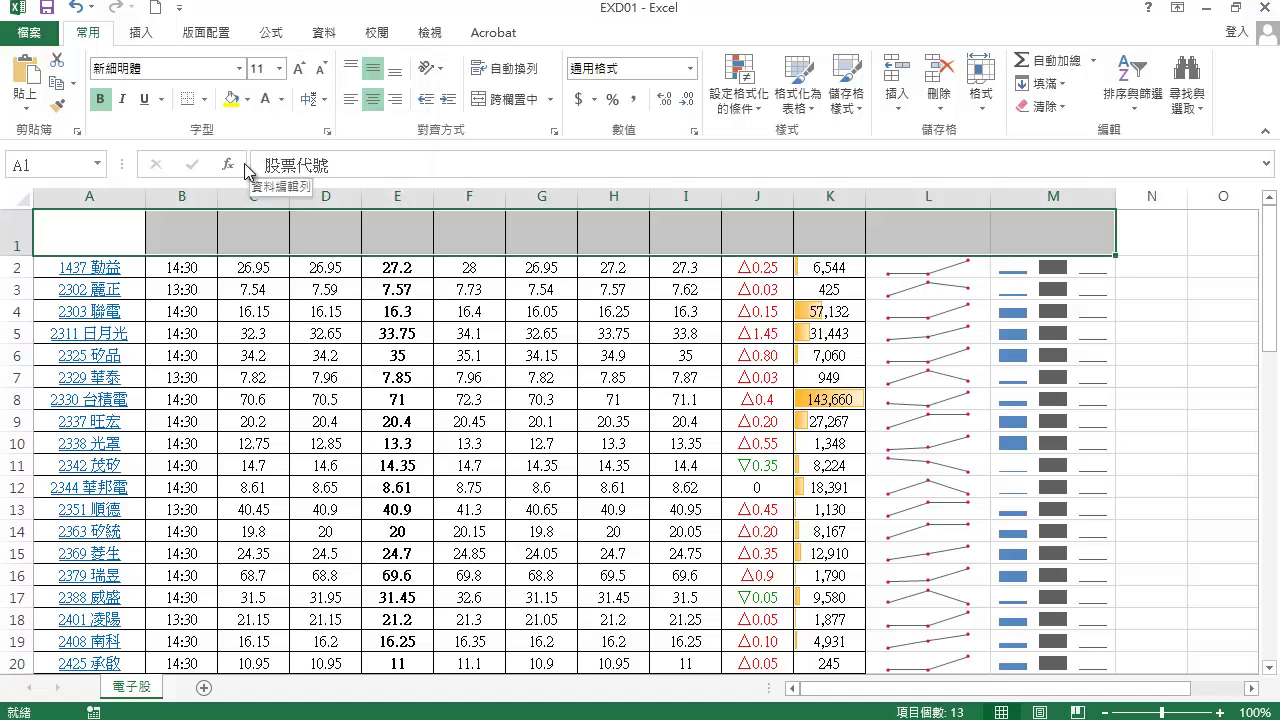
pyautogui.click(247, 100)
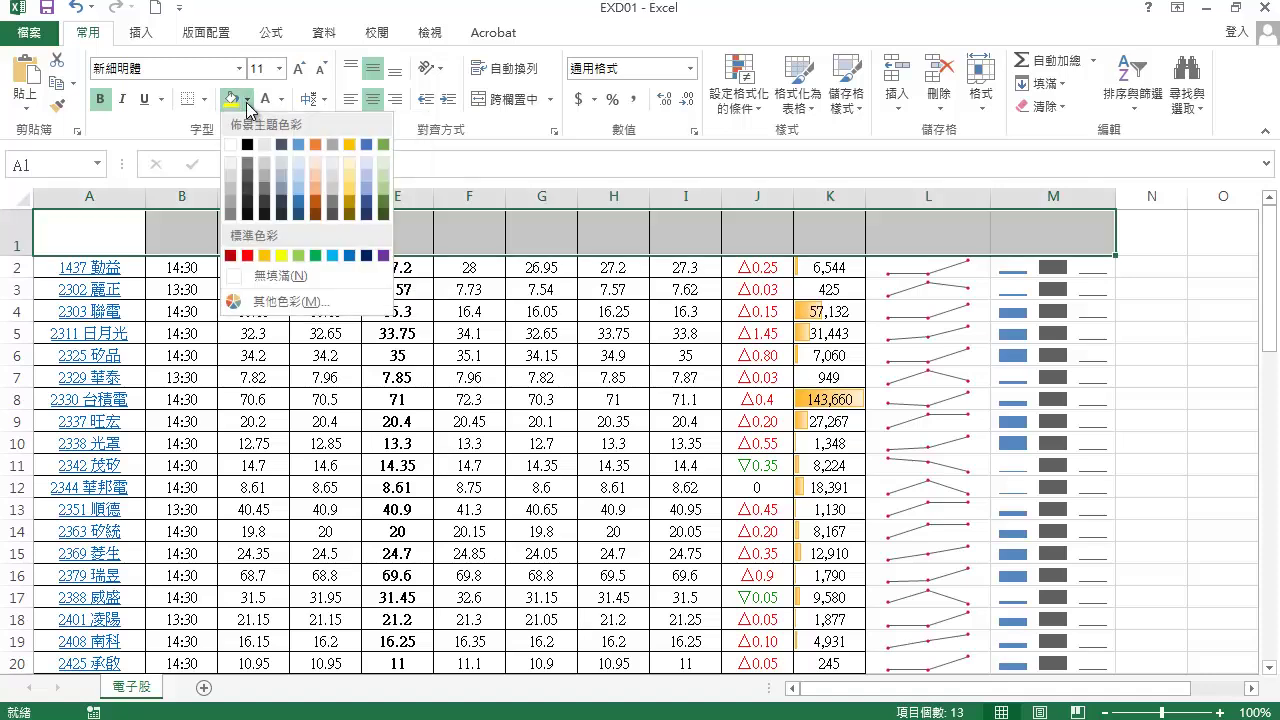
pyautogui.click(349, 257)
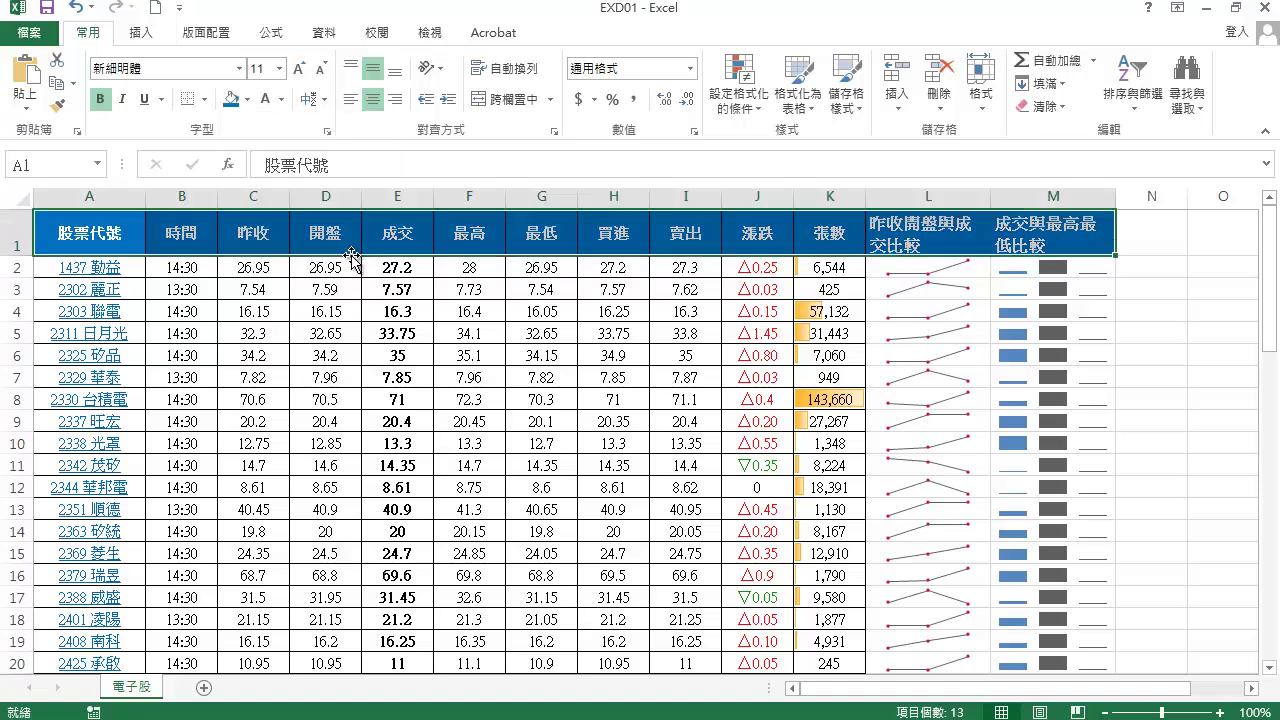
pyautogui.click(496, 379)
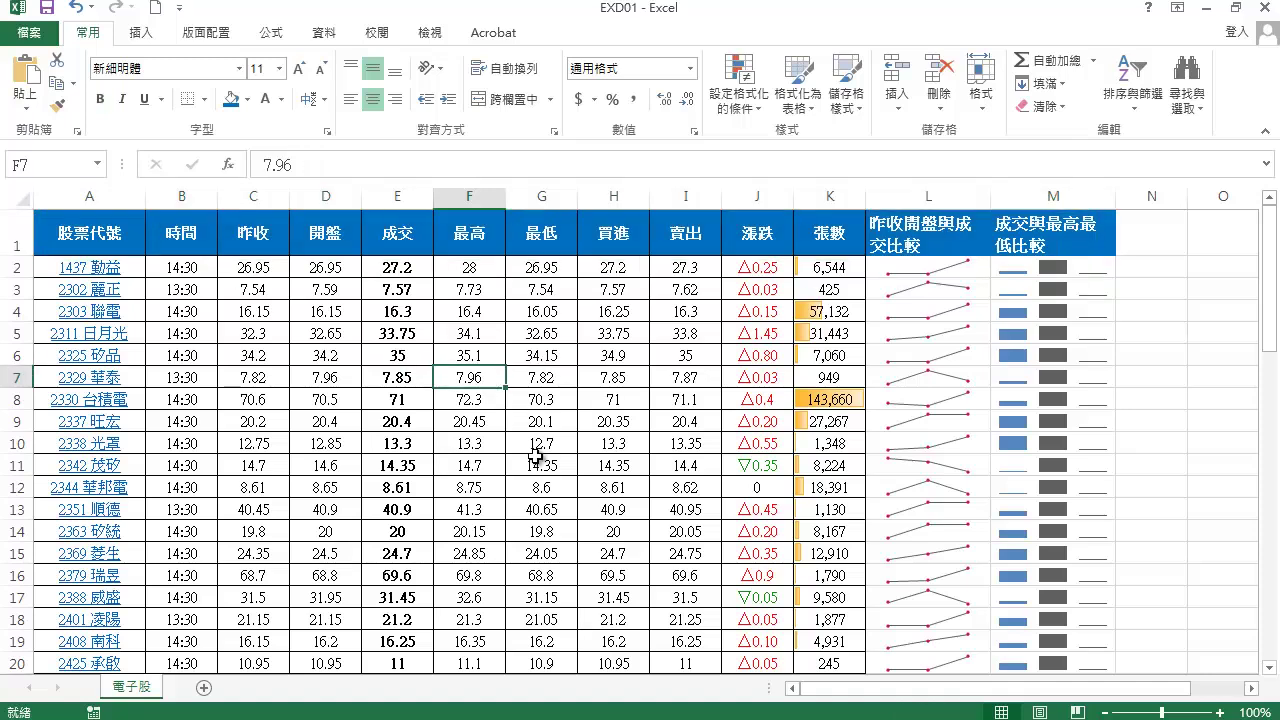
# - Give the entire table Inside grid lines and a double-line Outline border in More Borders
pyautogui.hotkey('ctrl', 'a')
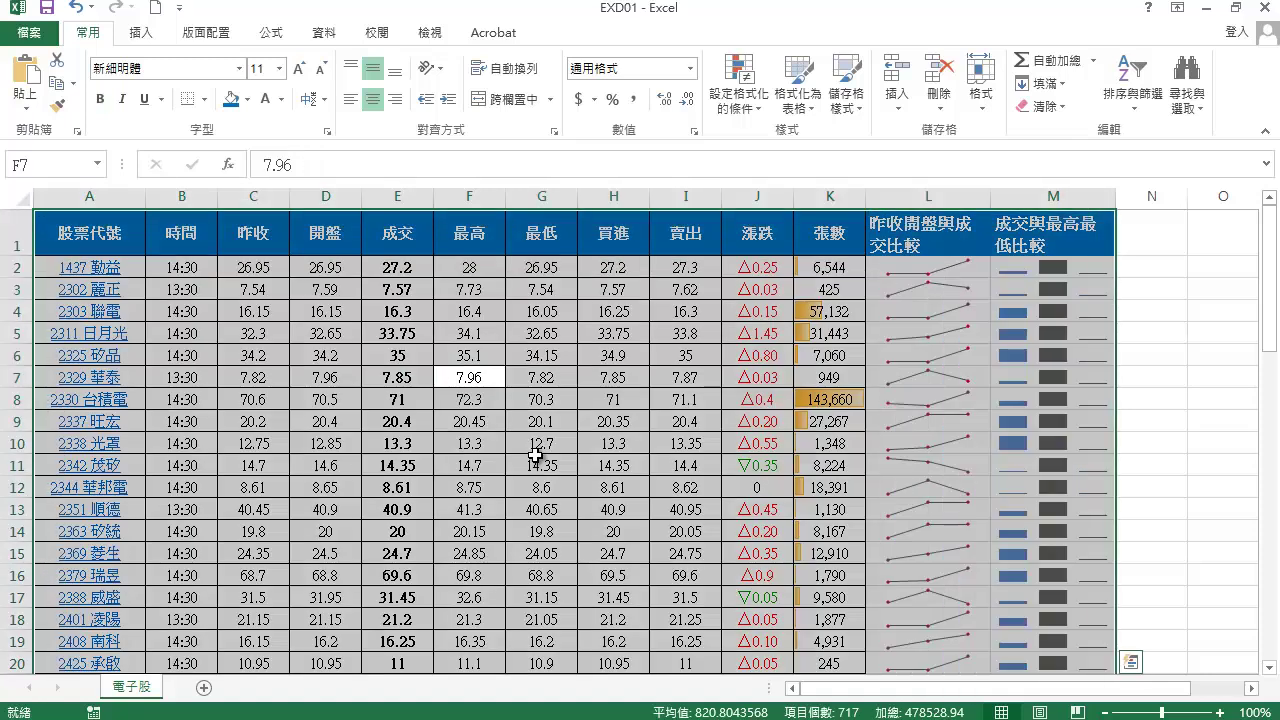
pyautogui.click(205, 100)
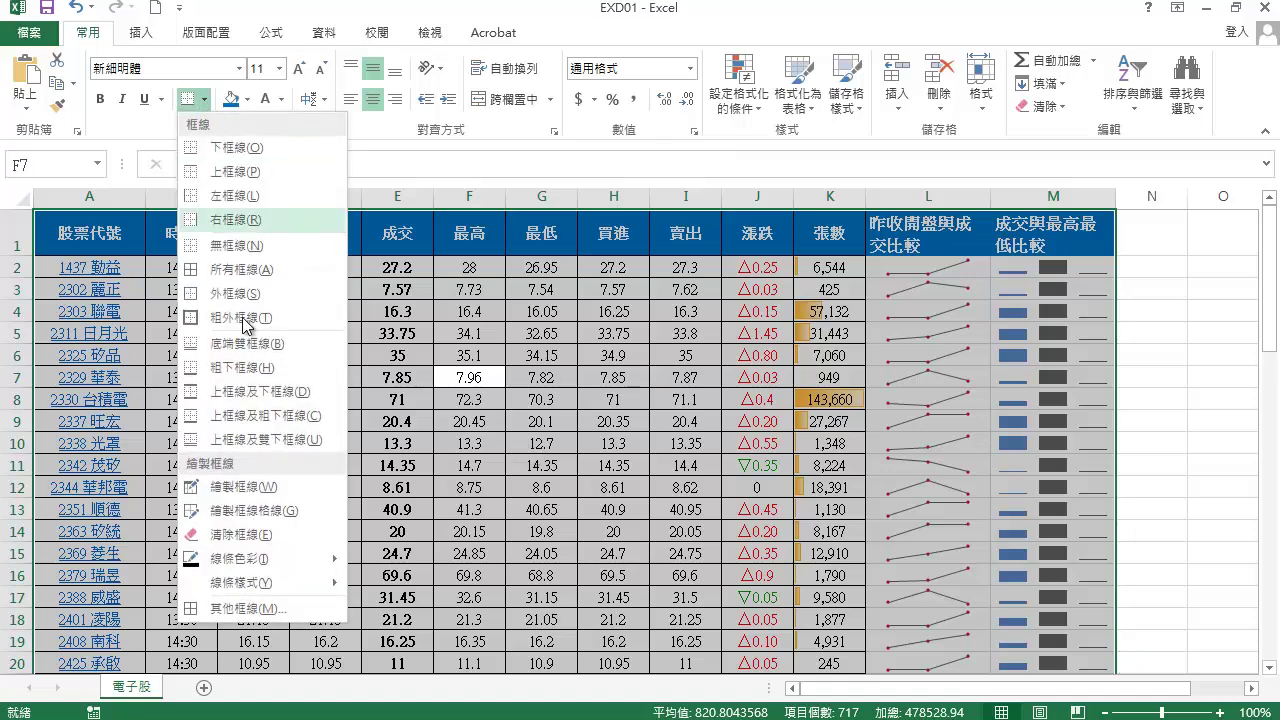
pyautogui.click(270, 610)
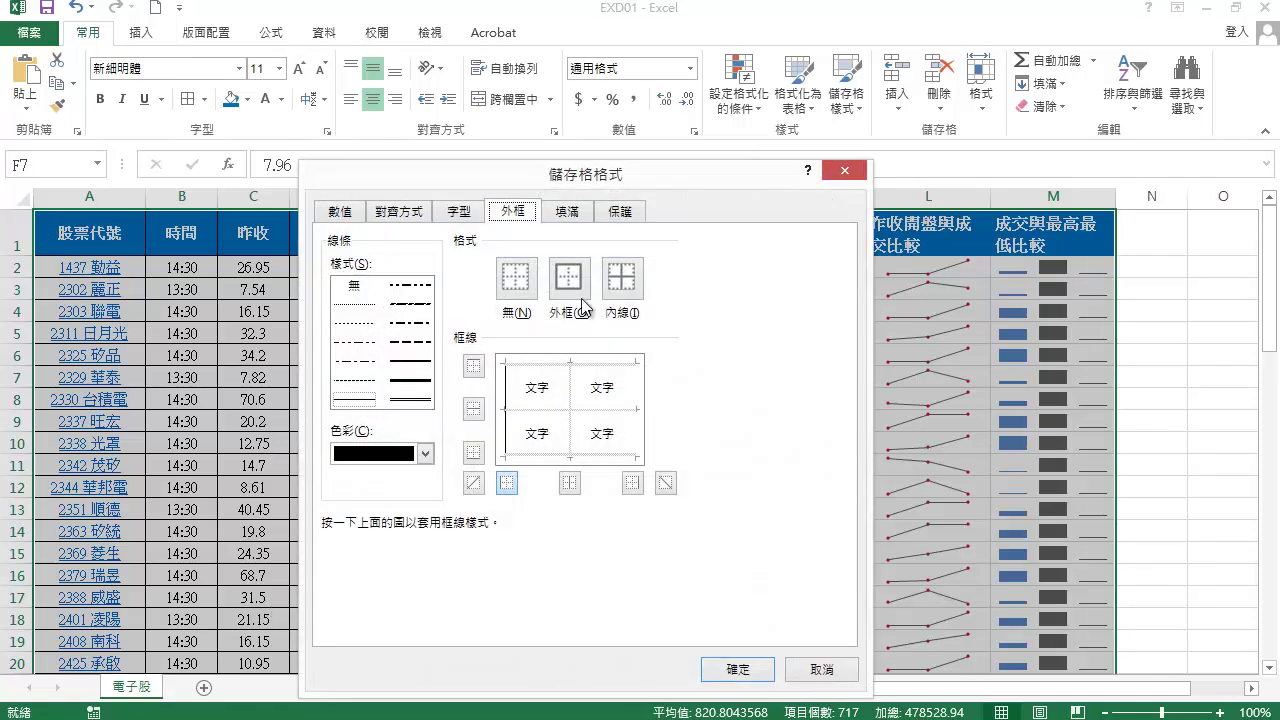
pyautogui.click(624, 284)
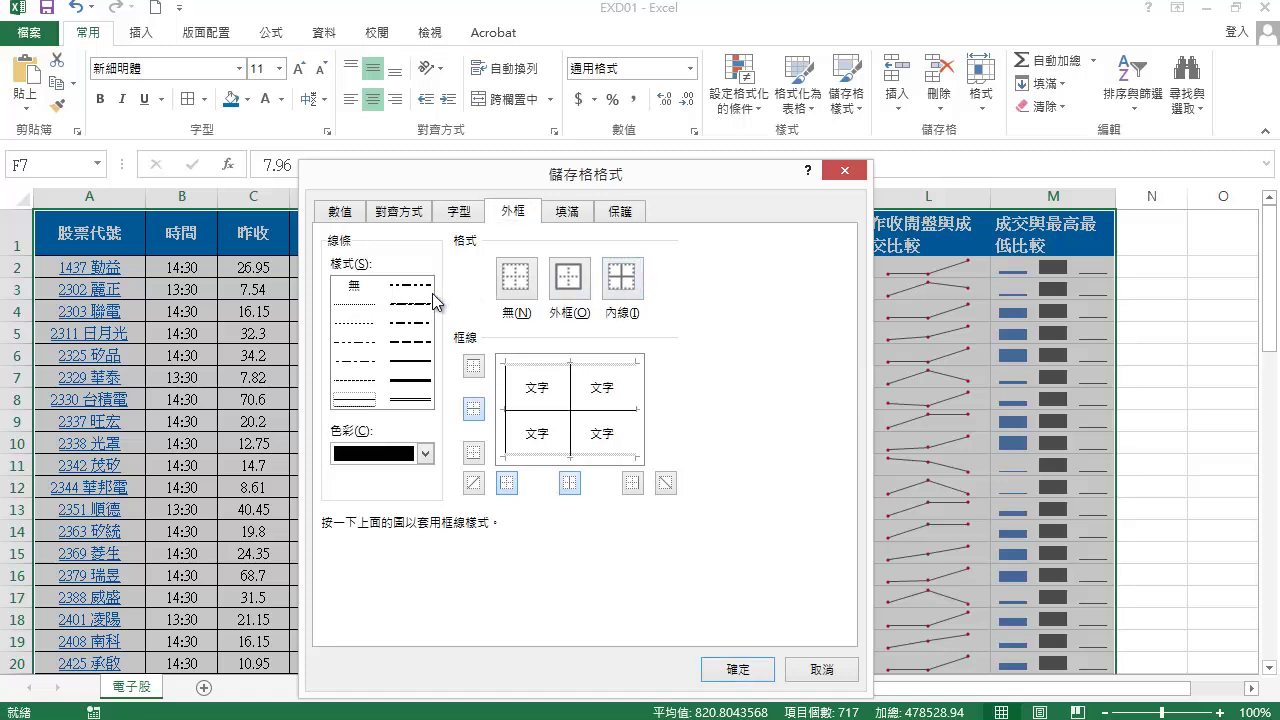
pyautogui.click(412, 362)
pyautogui.click(567, 283)
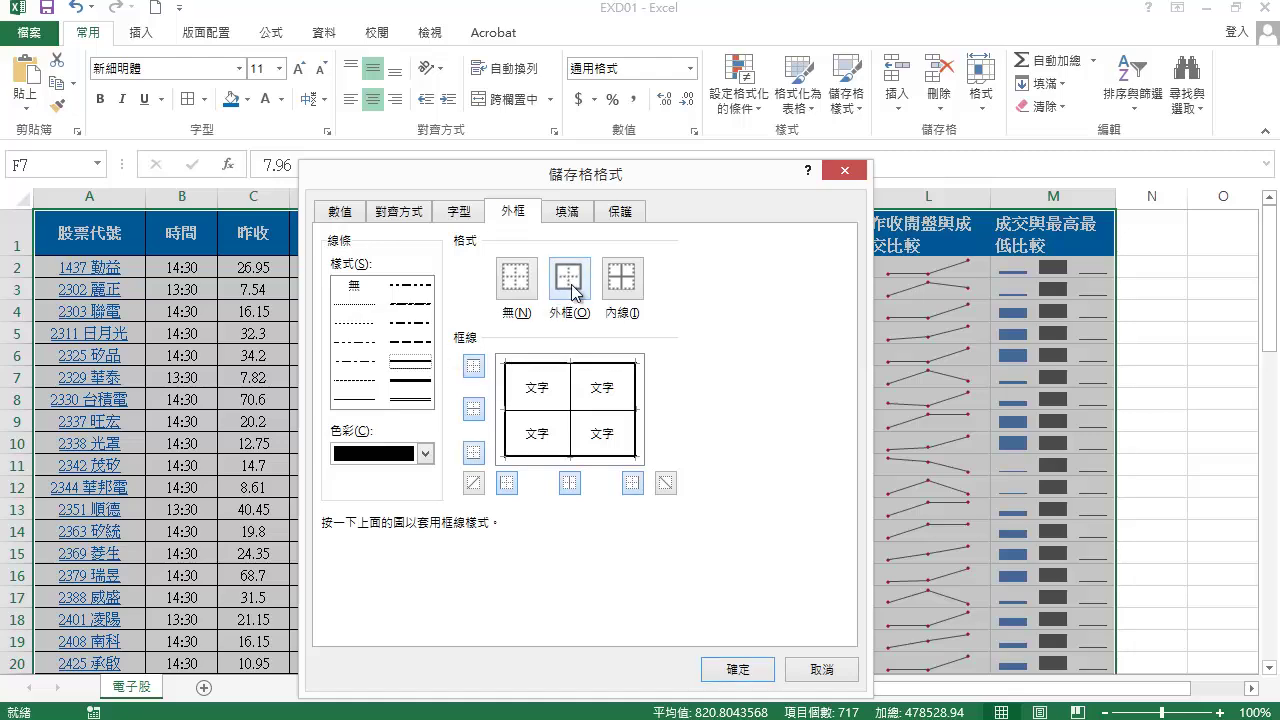
pyautogui.click(737, 669)
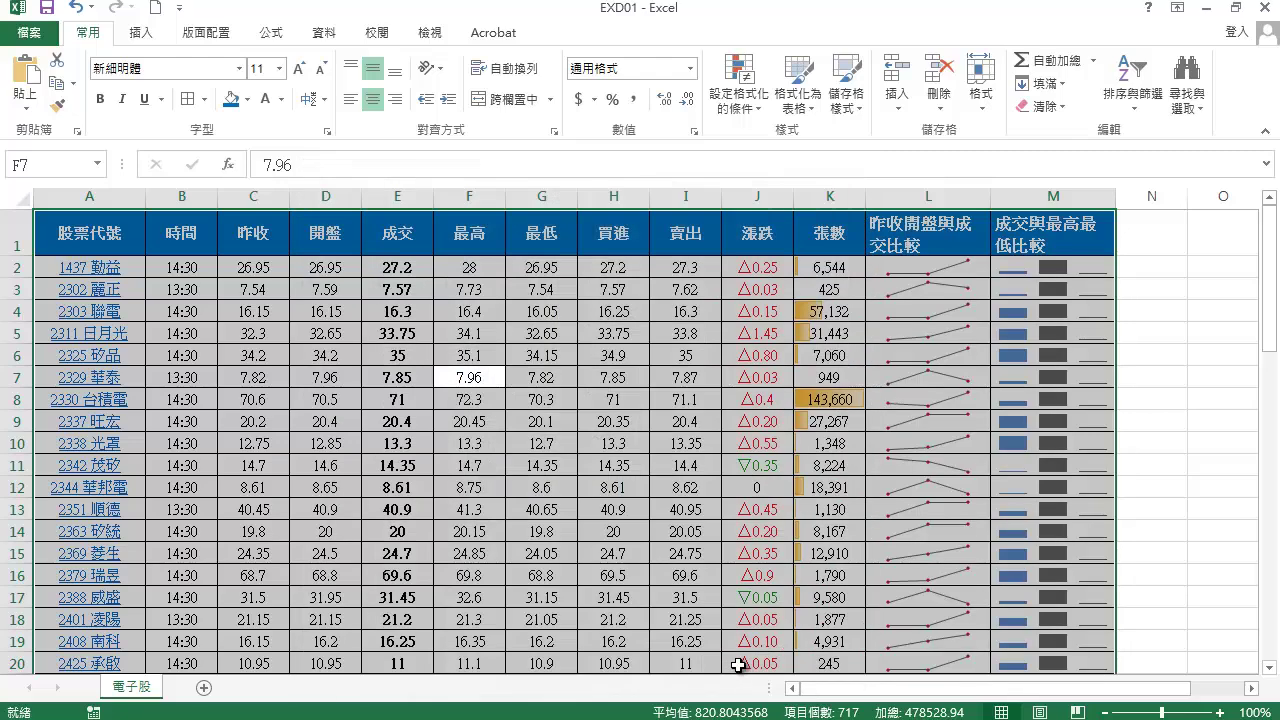
# - Save As into the EX01 folder, changing the file name's D to A to make EXA01
pyautogui.click(30, 33)
pyautogui.click(74, 229)
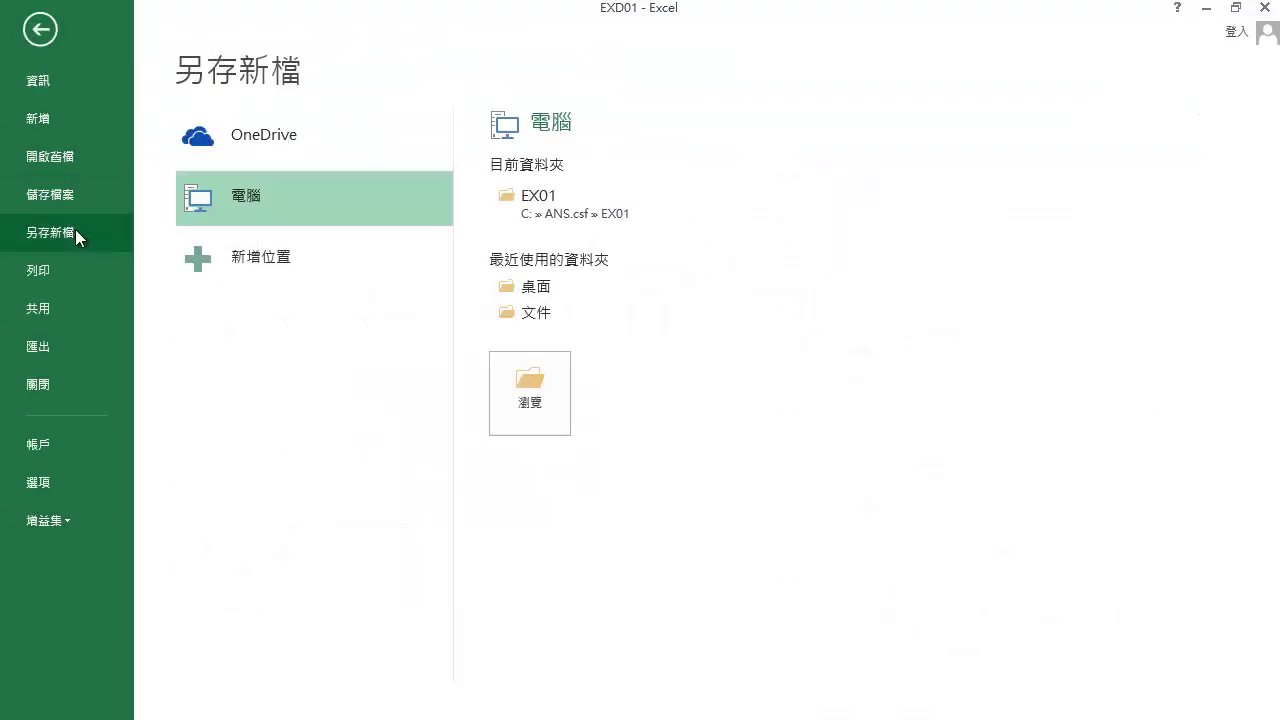
pyautogui.click(634, 217)
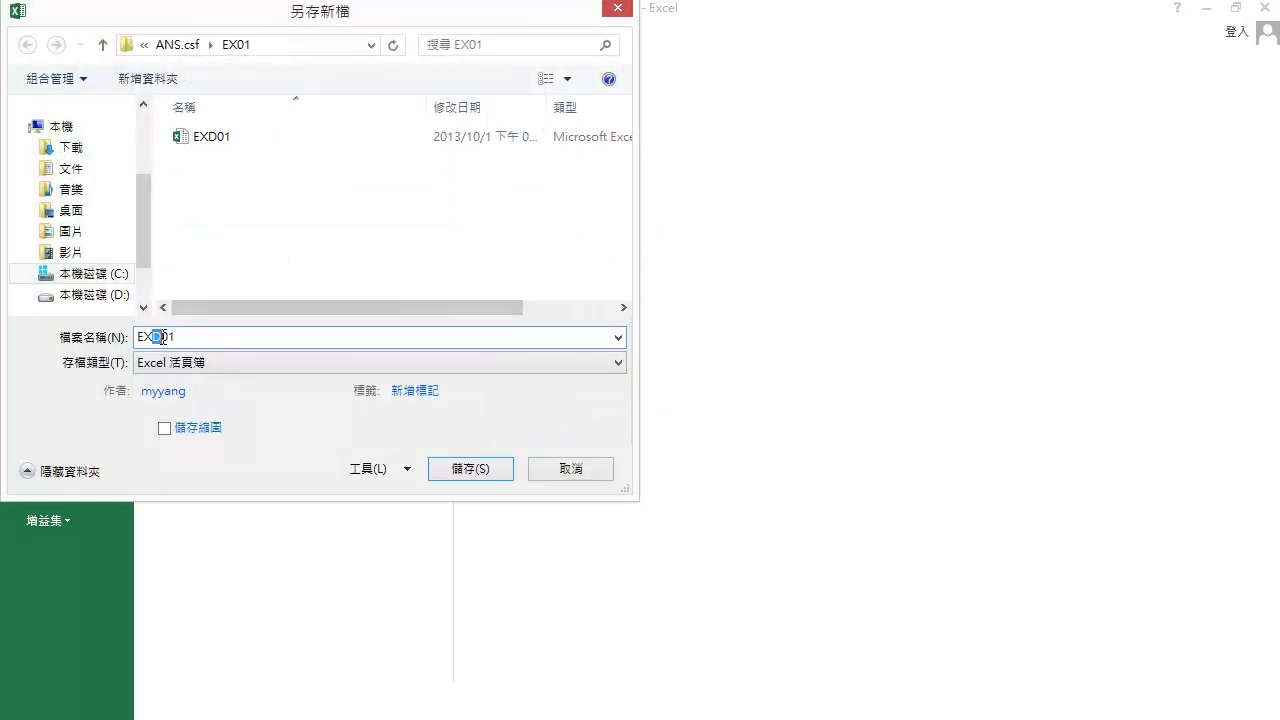
pyautogui.moveTo(152, 337); pyautogui.dragTo(162, 337)
pyautogui.write('A')
pyautogui.click(476, 470)
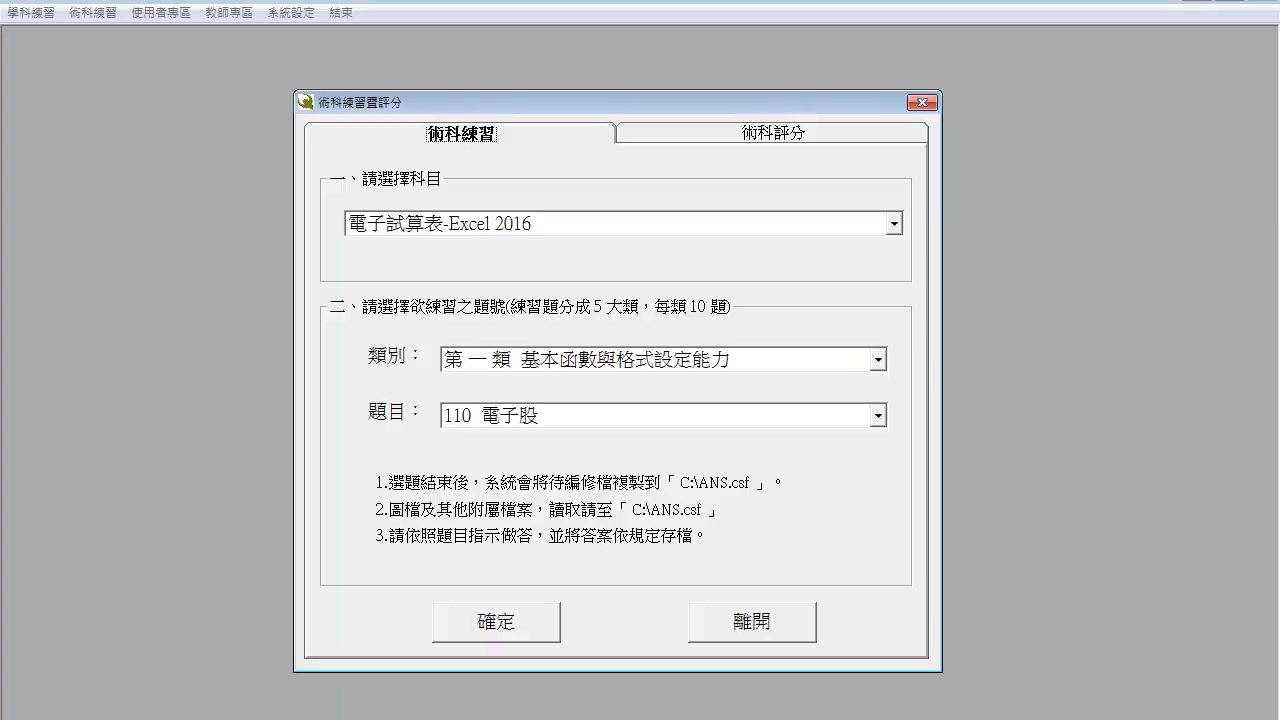
# - On the 術科評分 page, submit question 110 電子股 for grading with 確定
pyautogui.click(775, 137)
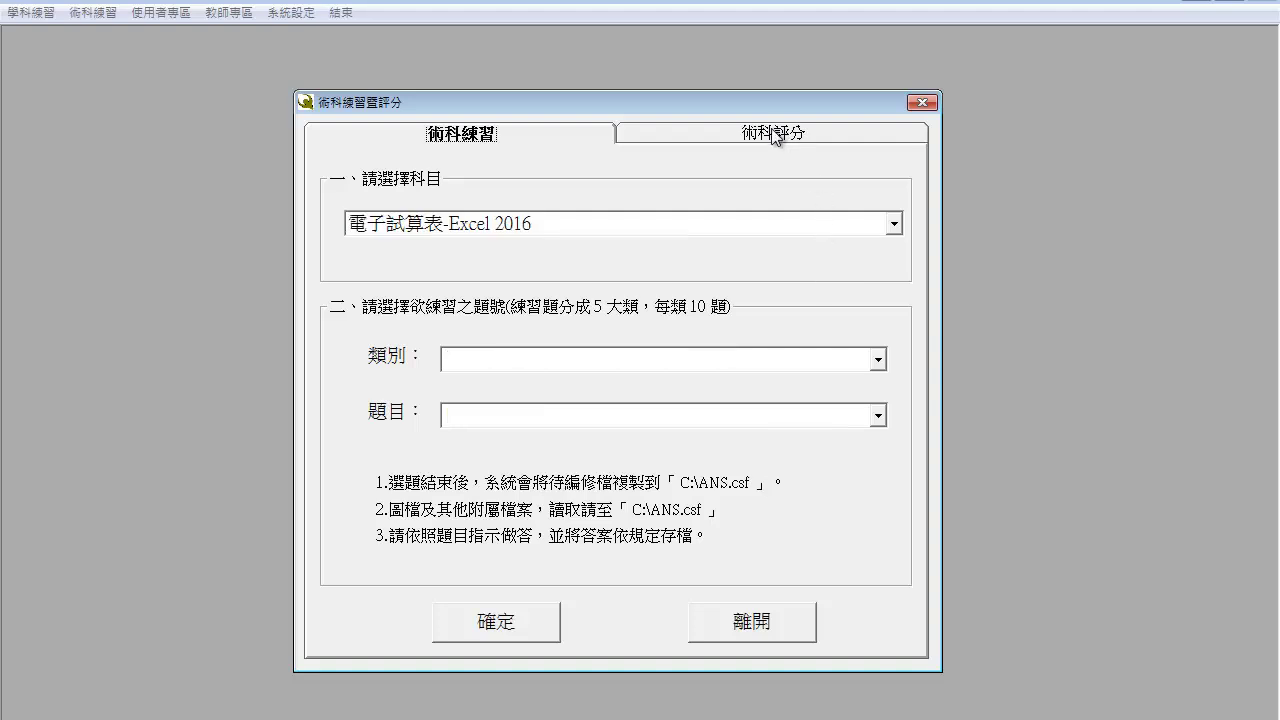
pyautogui.click(512, 617)
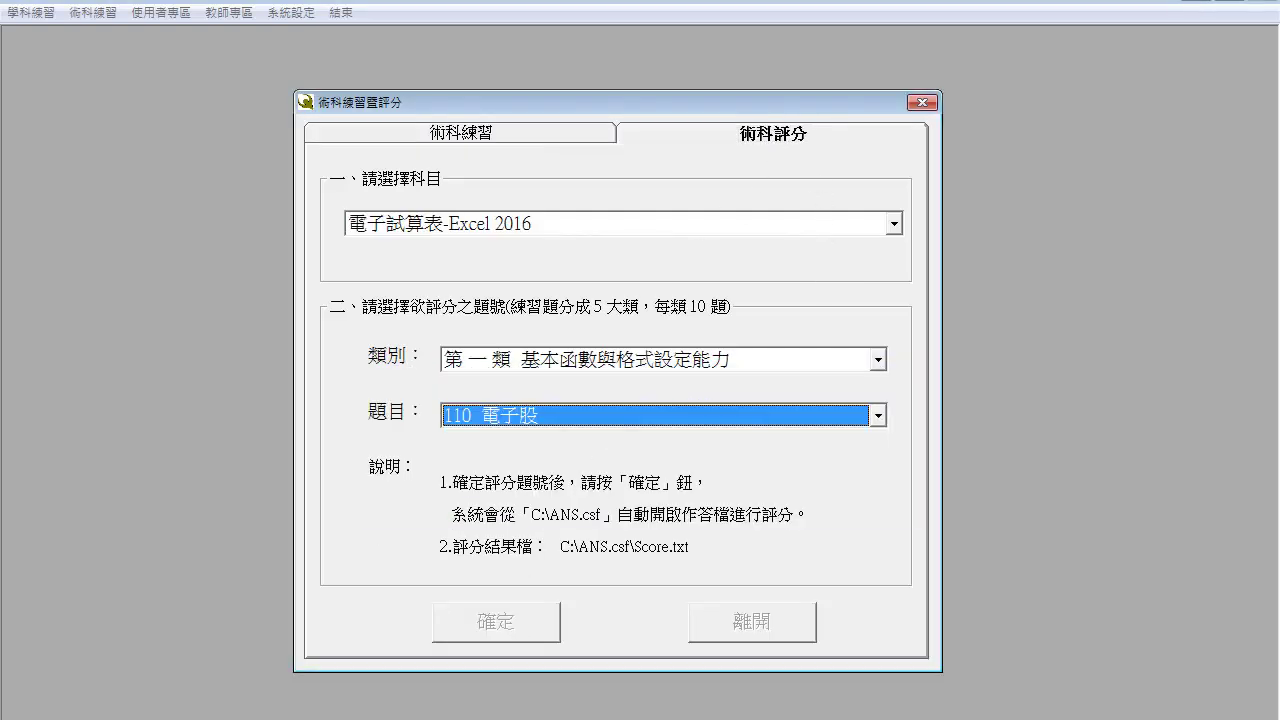